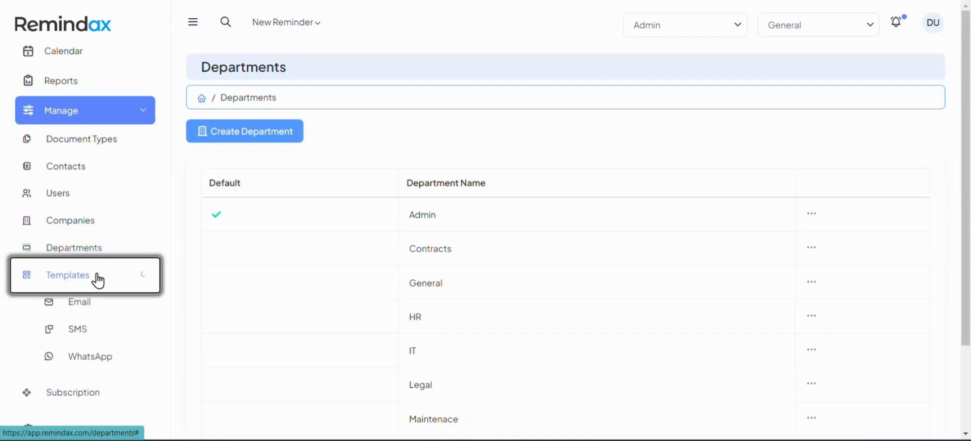
Open the Expiration Email Template for editing from the email templates list
left_click(85, 305)
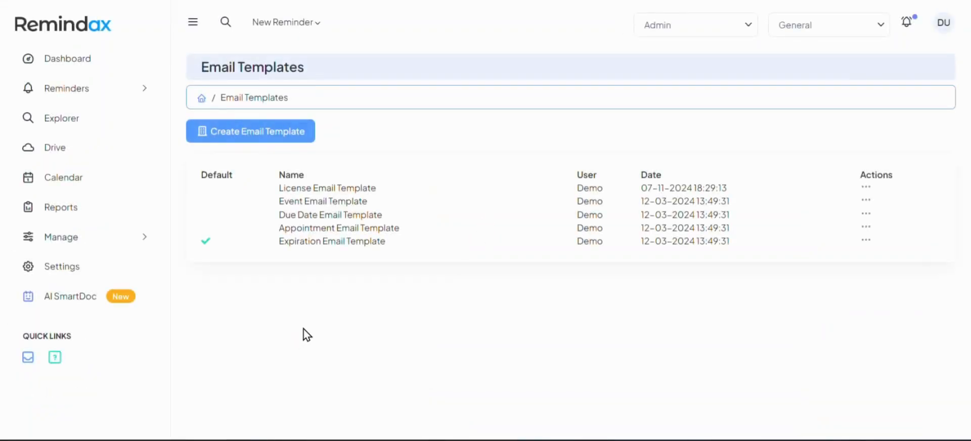
left_click_drag(210, 72, 289, 64)
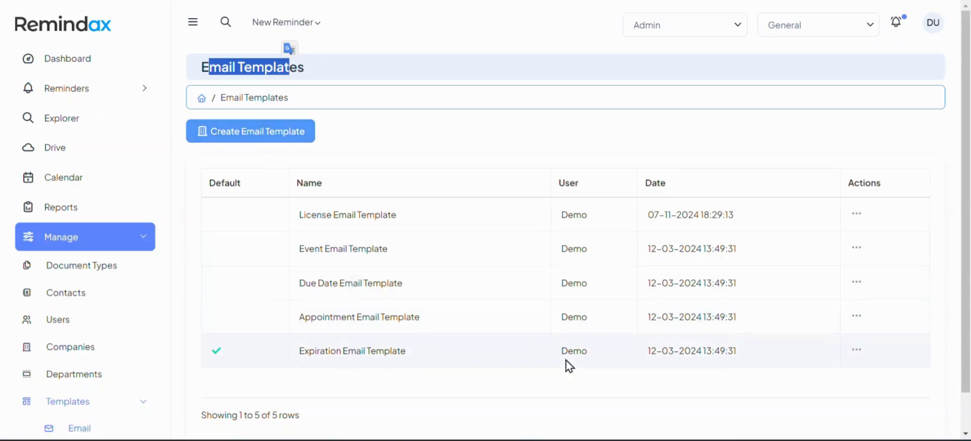
left_click(858, 352)
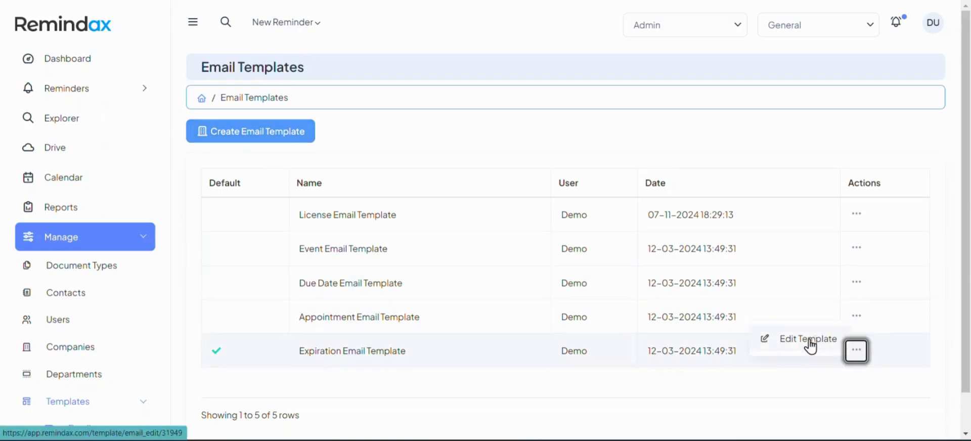
left_click(297, 138)
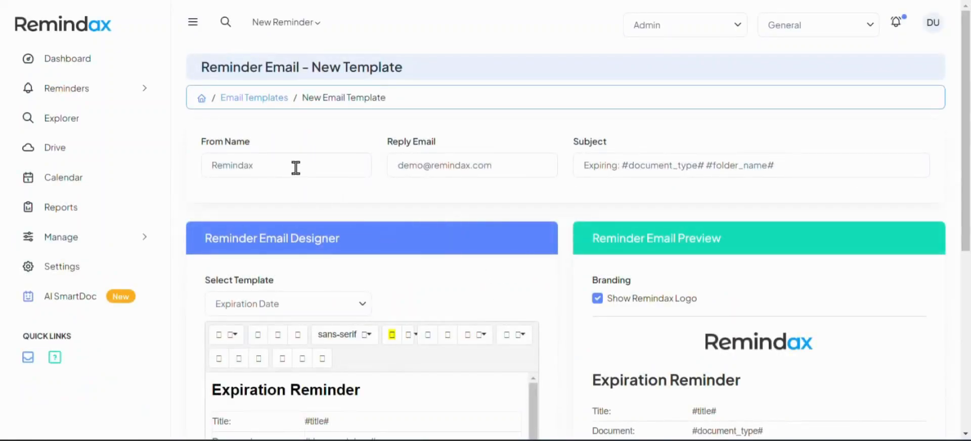
Set the From Name to Amazon
left_click(295, 168)
left_click(185, 163)
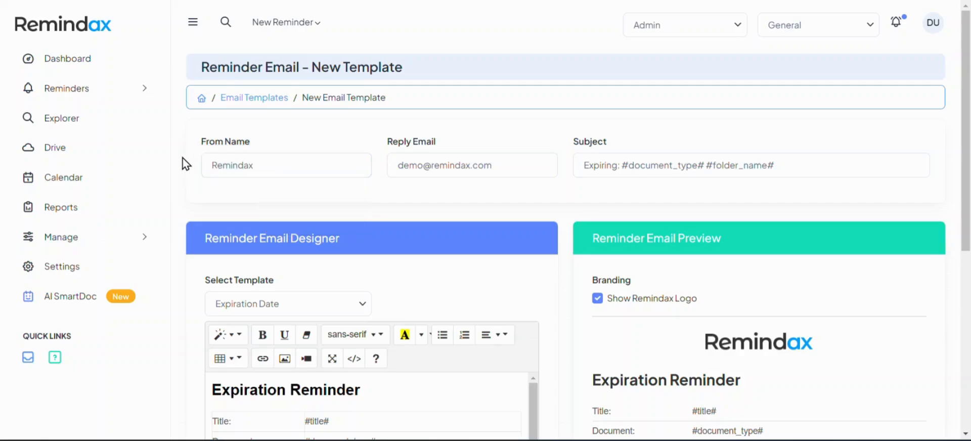
scroll(185, 165, "down", 5)
scroll(185, 169, "up", 4)
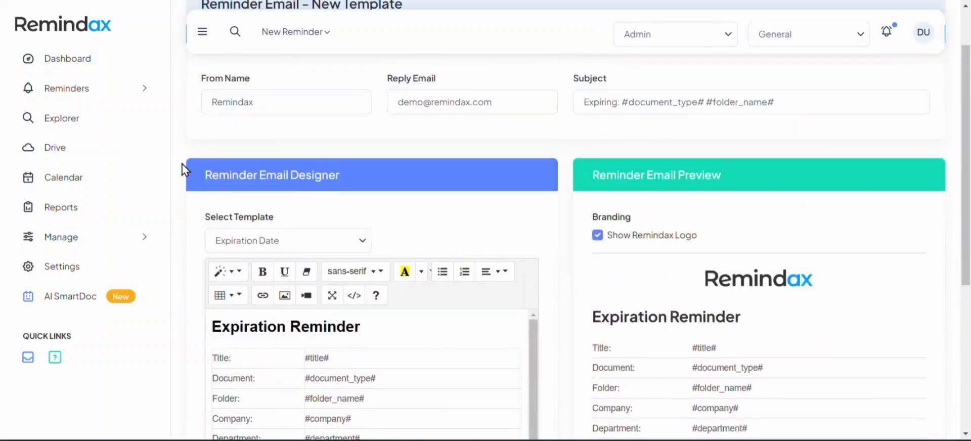
scroll(185, 169, "up", 1)
left_click(199, 168)
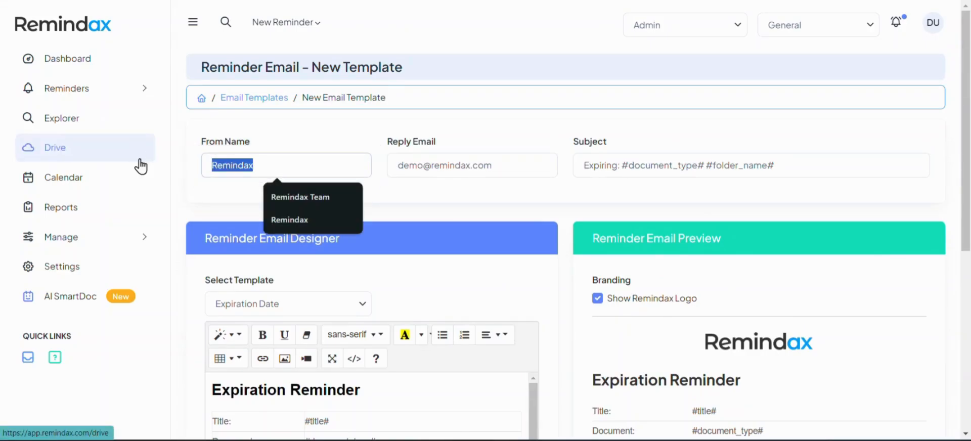
type("Amazon")
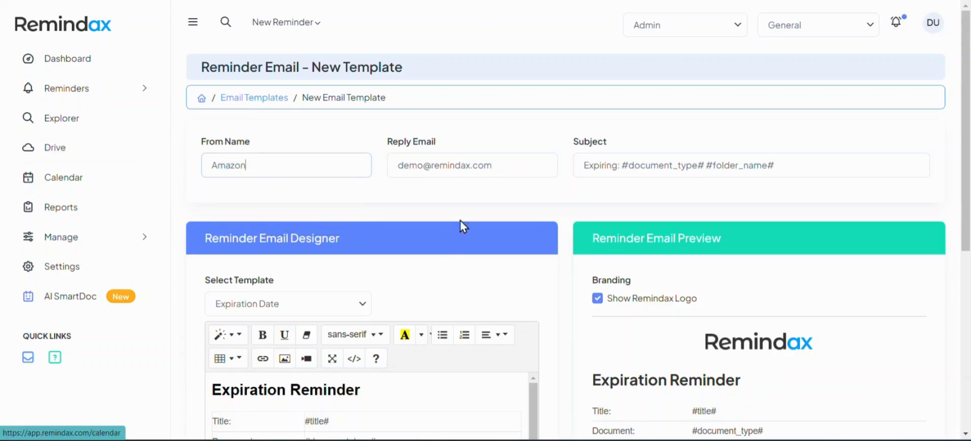
Replace the Reply Email with the sender's e-mail address at amazon.com
left_click_drag(424, 166, 316, 158)
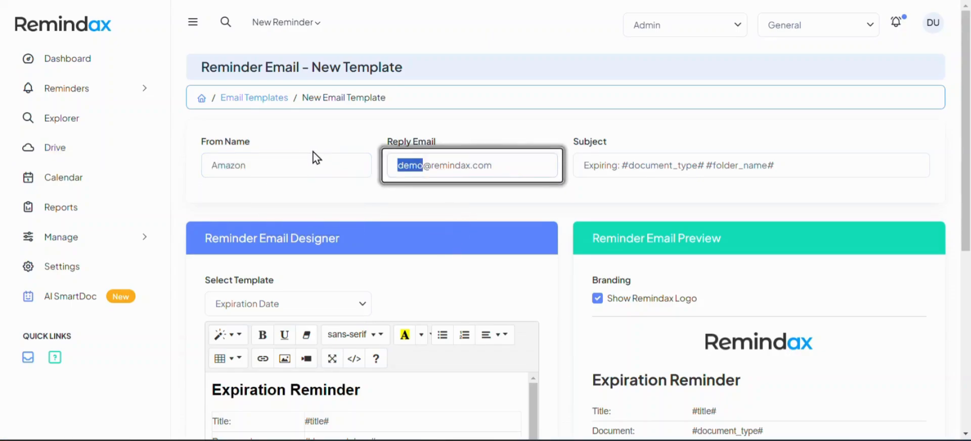
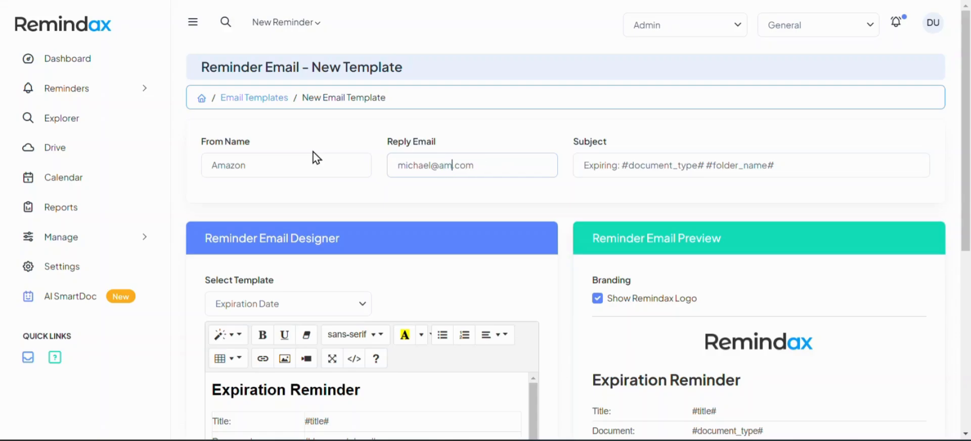
left_click(315, 162)
left_click_drag(239, 160, 202, 158)
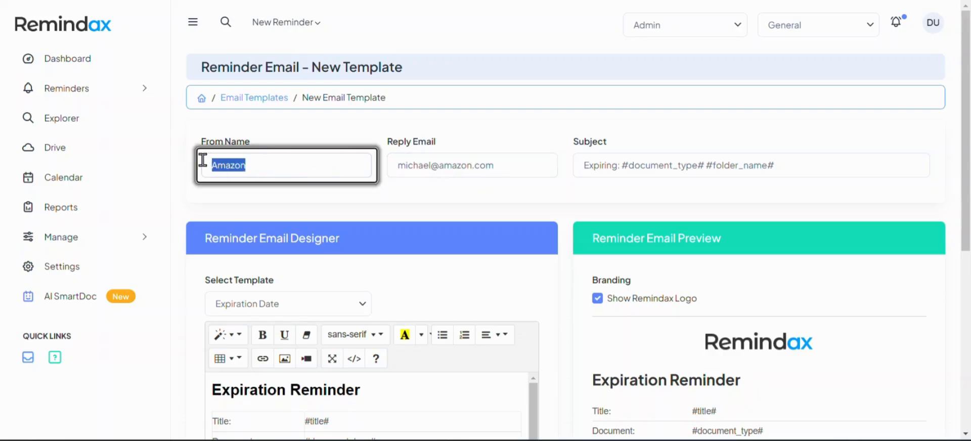
left_click(298, 172)
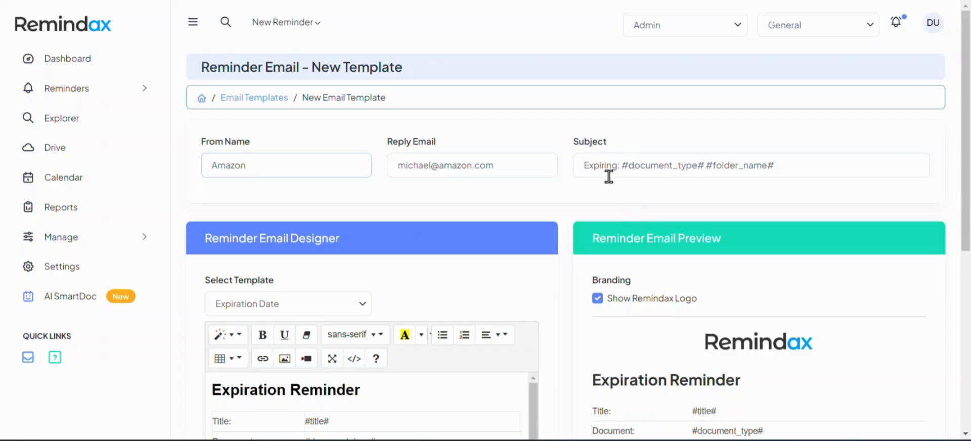
Expand the template variables list and copy the #exp_date# variable
left_click(624, 166)
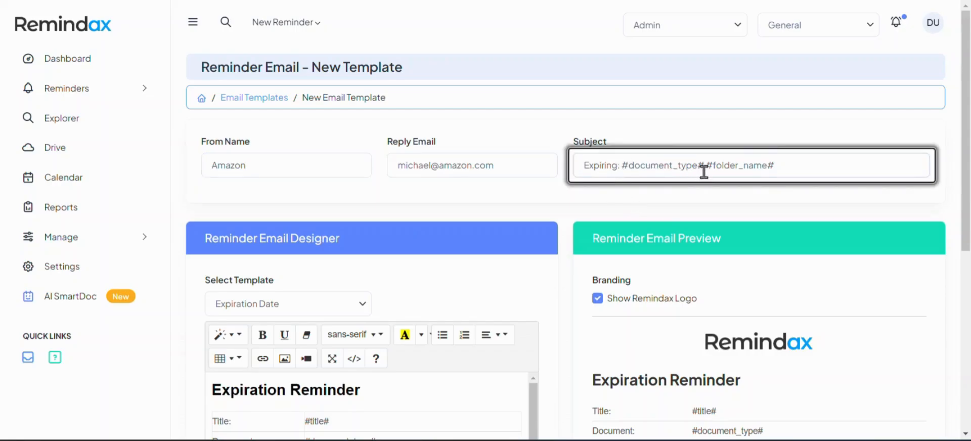
left_click(794, 167)
scroll(541, 271, "down", 6)
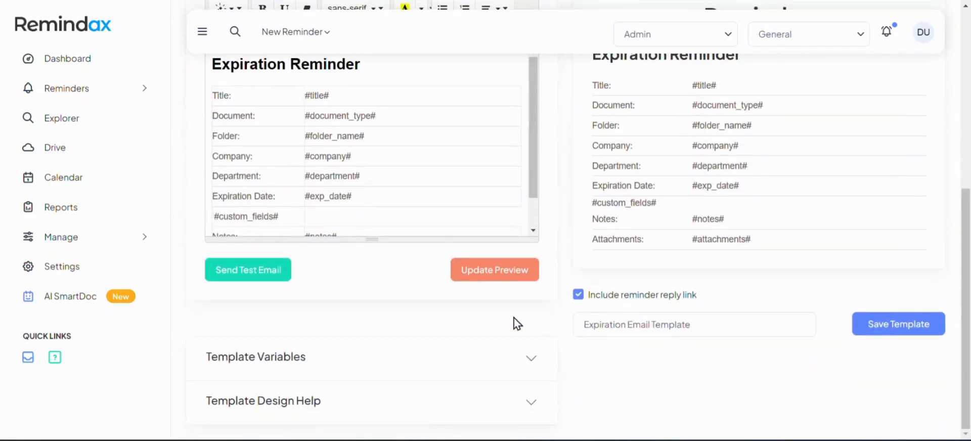
left_click(243, 368)
scroll(295, 351, "down", 7)
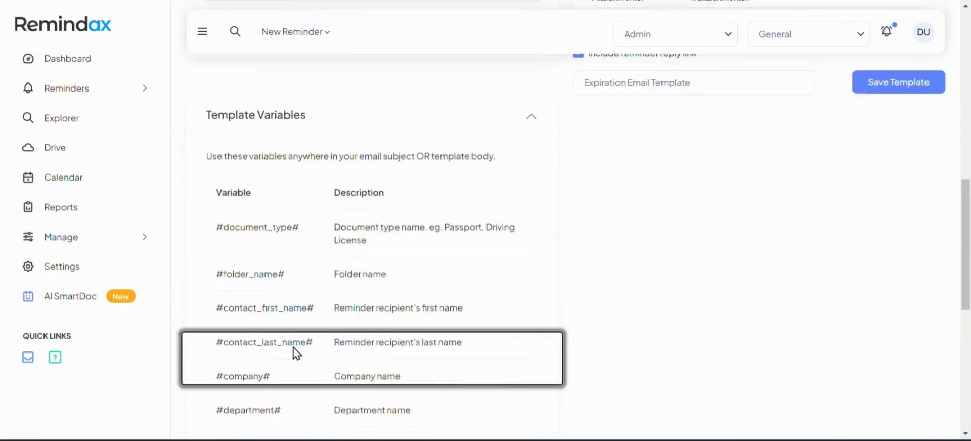
left_click_drag(294, 308, 207, 307)
key("ctrl+c")
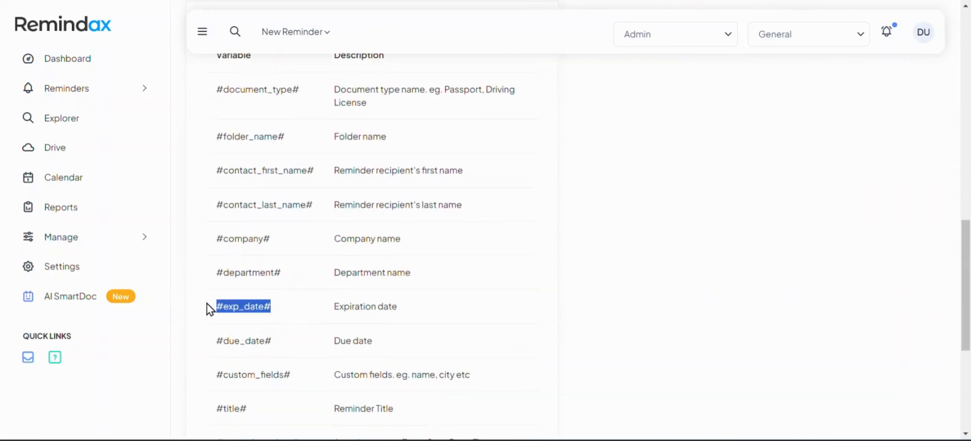
Replace #folder_name# at the end of the subject with "on #exp_date#"
scroll(626, 299, "up", 8)
scroll(626, 299, "up", 5)
left_click(822, 172)
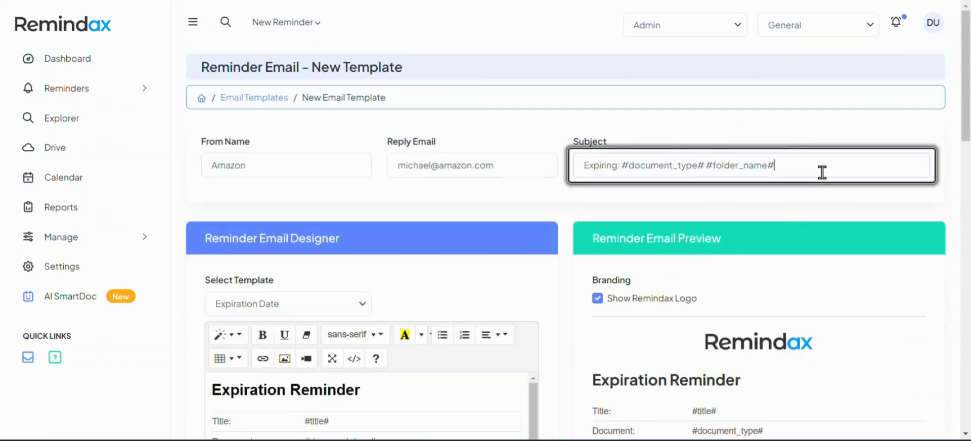
key("shift+Left")
key("shift+Left")
key("shift+Left")
key("shift+Left")
key("shift+Left")
key("shift+Left")
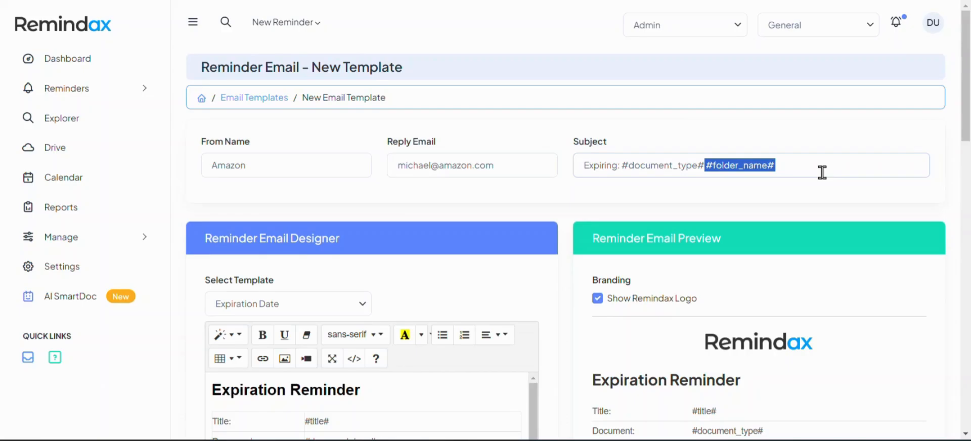
type("on")
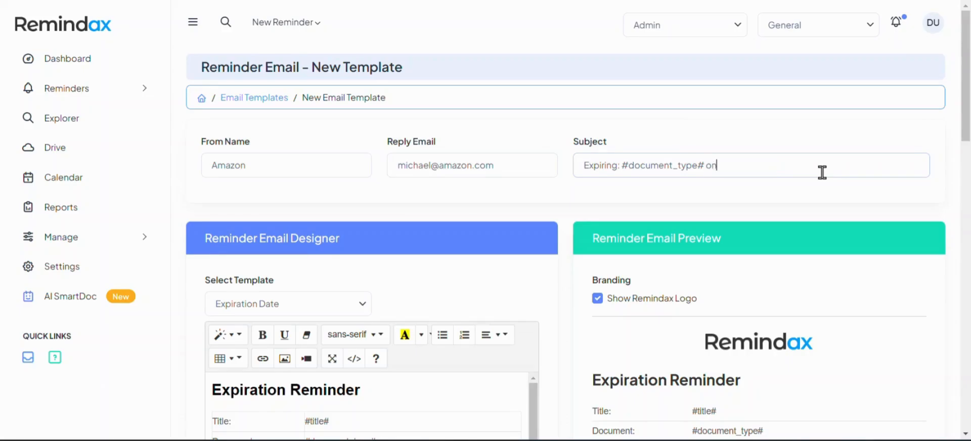
key("ctrl+v")
Delete the #custom_fields# row from the email body table
scroll(340, 253, "down", 2)
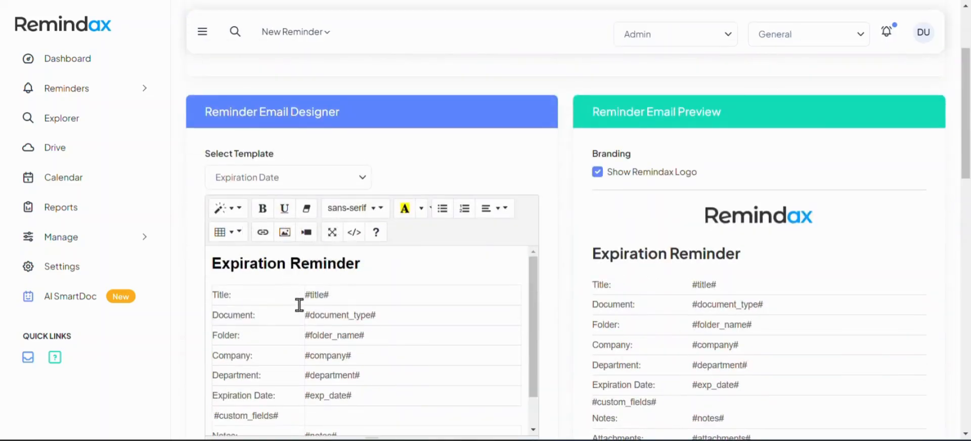
scroll(300, 304, "up", 1)
left_click(256, 323)
scroll(420, 357, "down", 1)
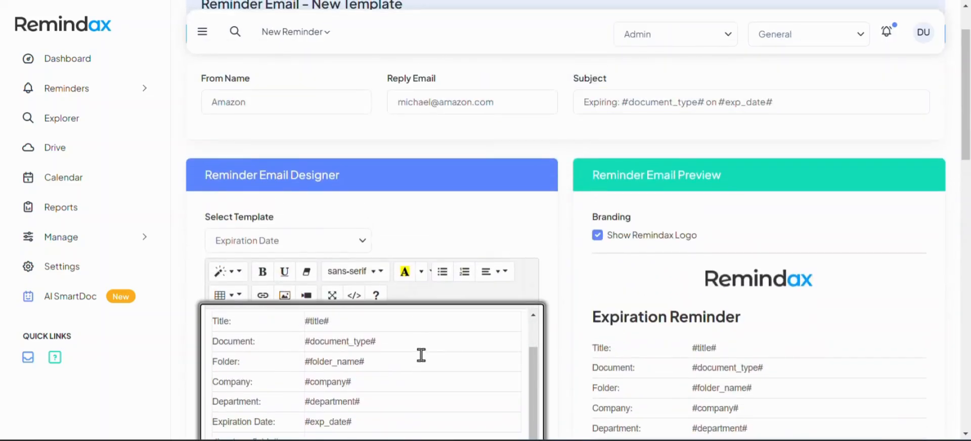
scroll(554, 270, "down", 2)
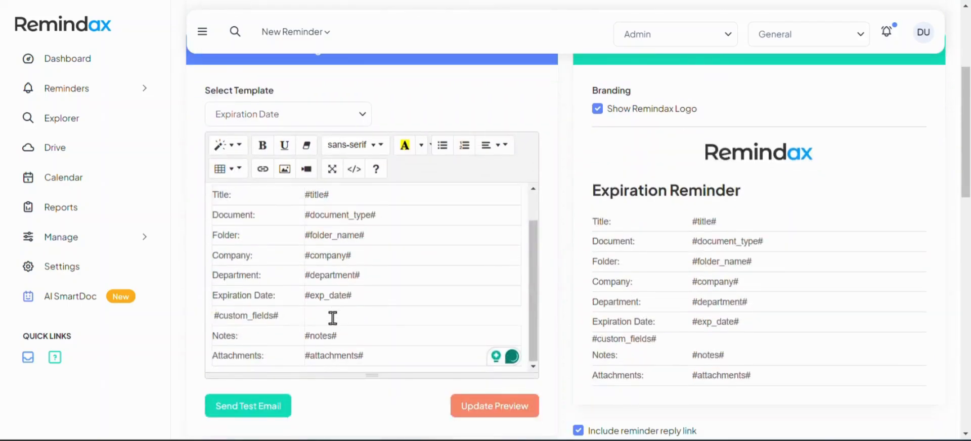
left_click(273, 316)
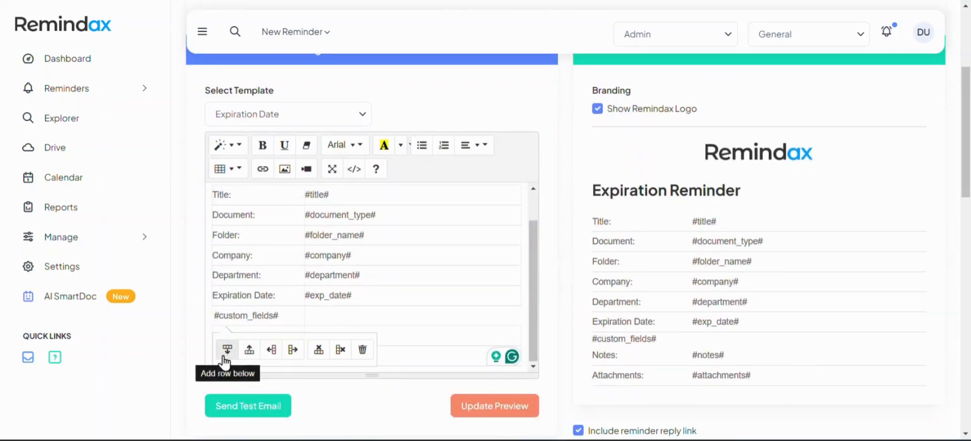
left_click(319, 349)
Delete the Notes, Department and Company rows from the email body table
left_click(252, 336)
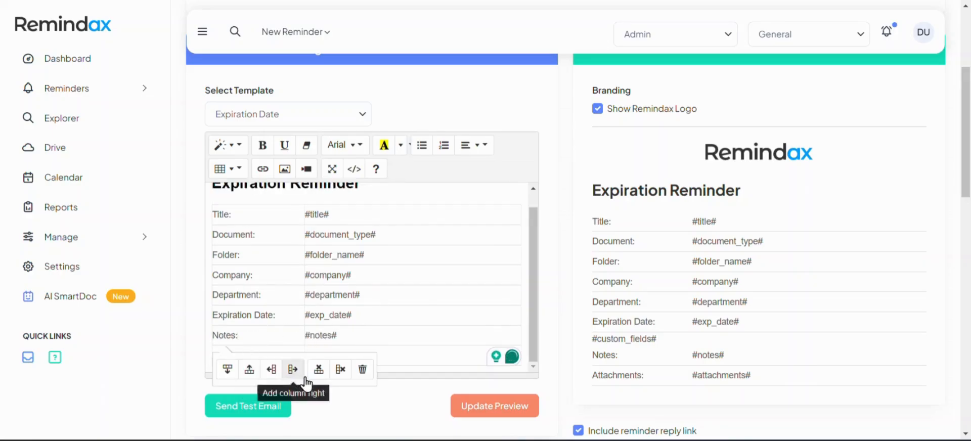
left_click(318, 374)
left_click(244, 314)
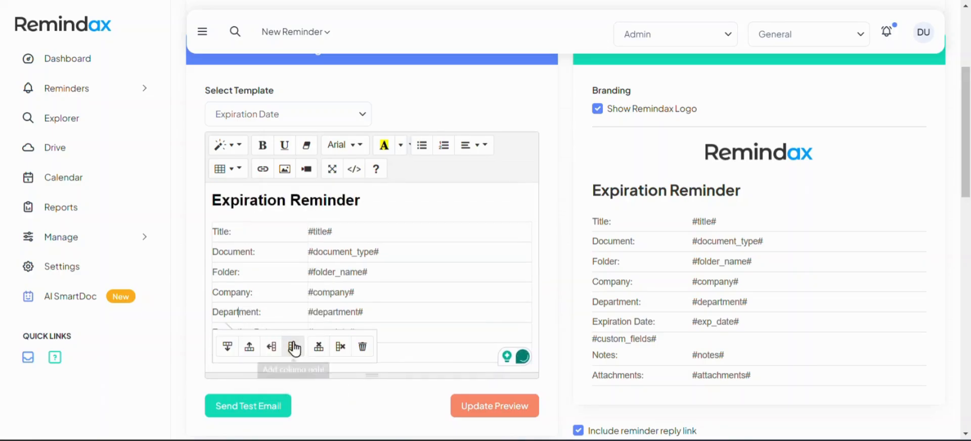
left_click(318, 353)
left_click(241, 296)
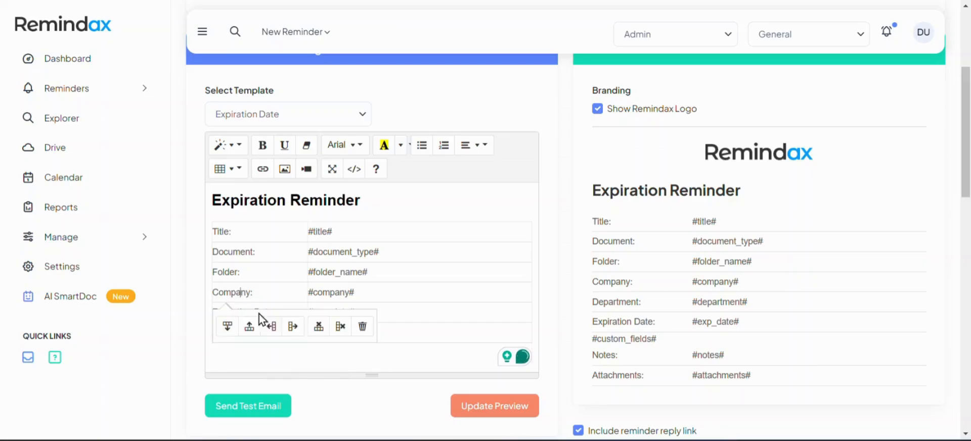
left_click(318, 326)
Make the #exp_date# value in the table bold and dark red
left_click_drag(367, 293, 304, 296)
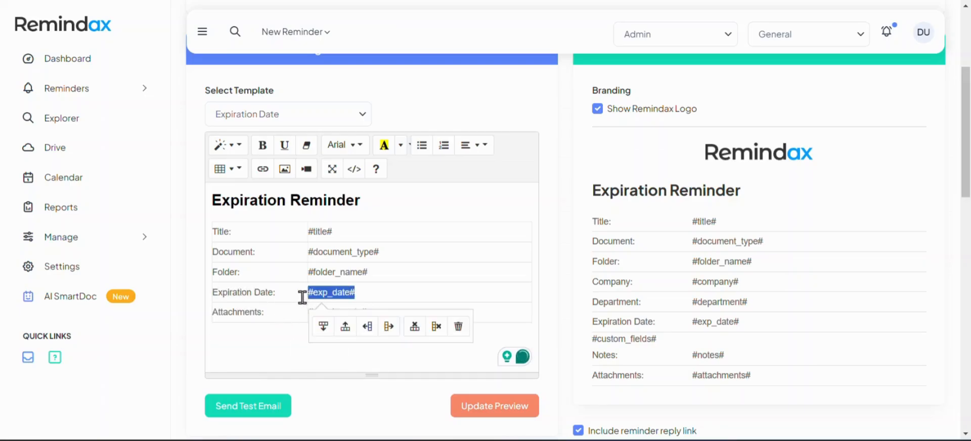
left_click(400, 146)
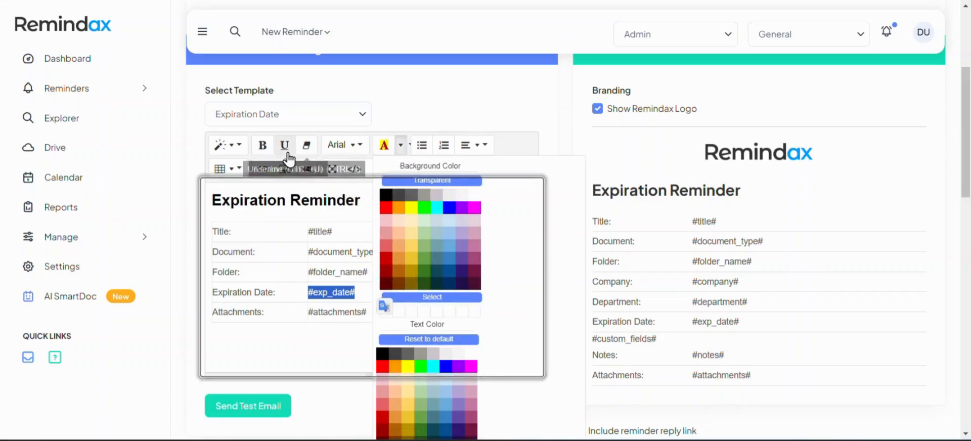
left_click(263, 147)
left_click(314, 306)
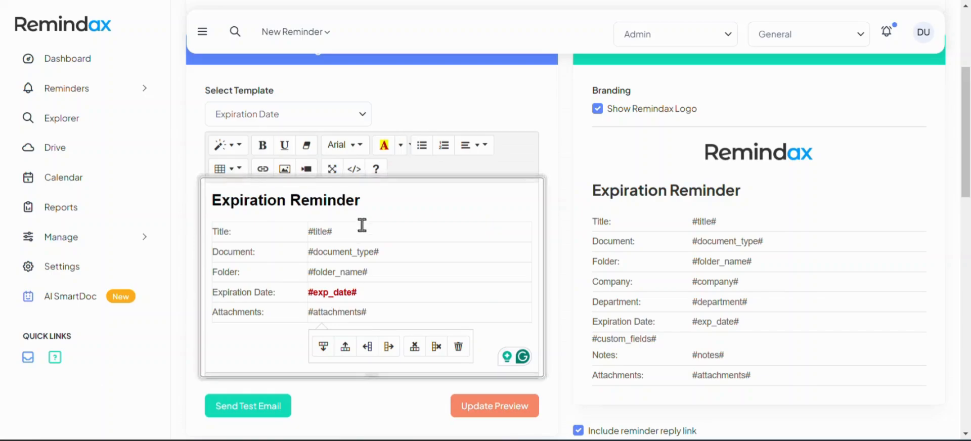
Colour the Expiration Reminder heading dark red and append an exclamation mark to it
left_click_drag(360, 201, 206, 199)
left_click(422, 145)
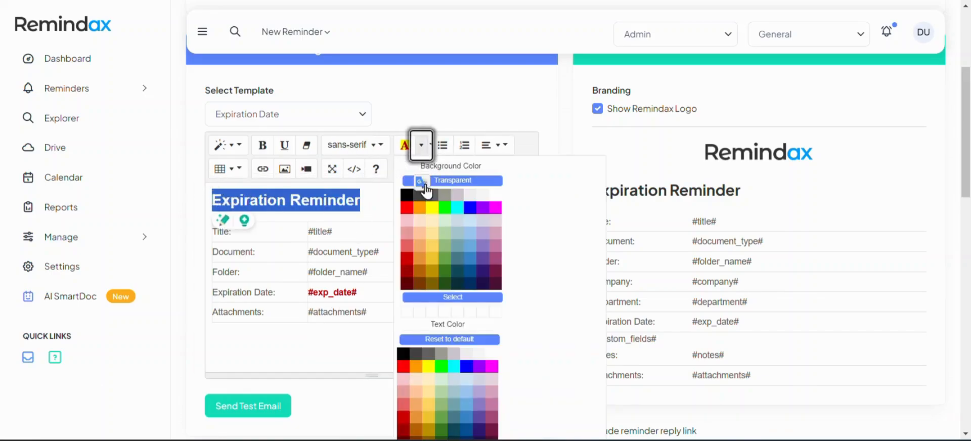
left_click(408, 420)
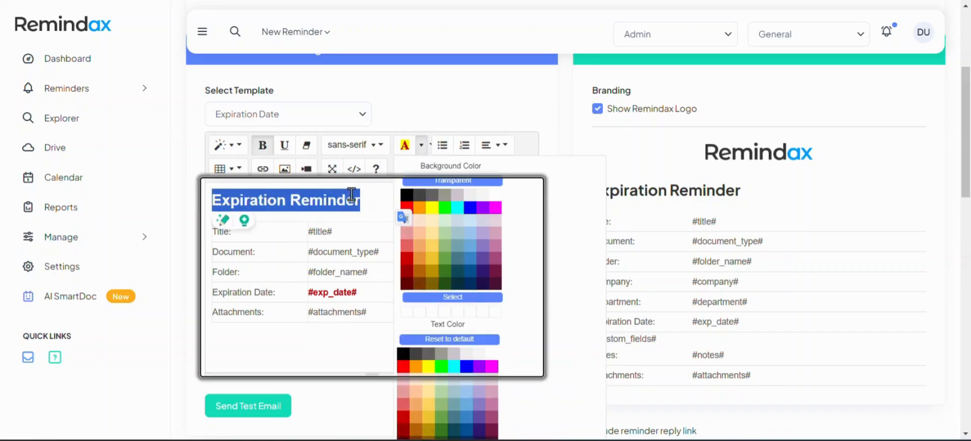
left_click(369, 202)
type("!")
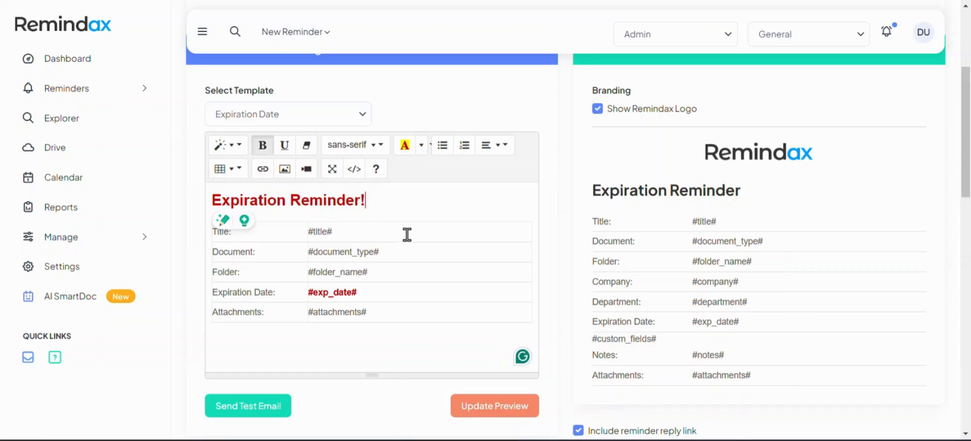
Add a plain-formatted line reading "Dear" below the Expiration Reminder! heading
key("Return")
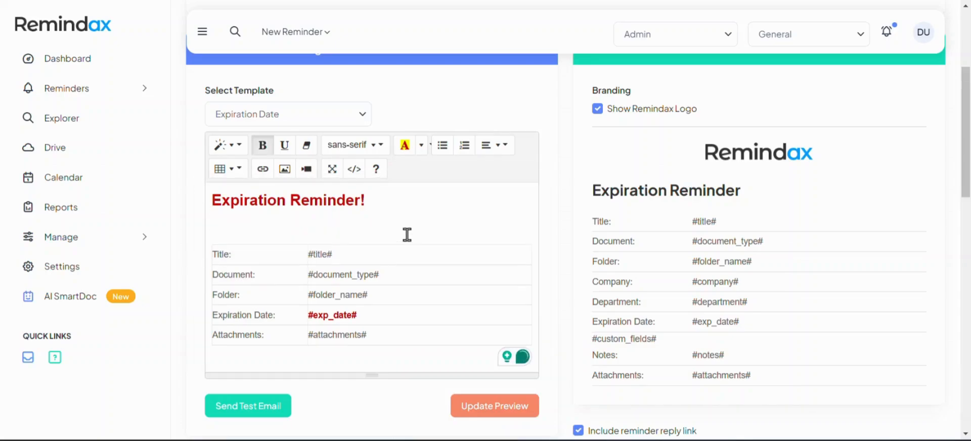
left_click(310, 146)
type("Dear")
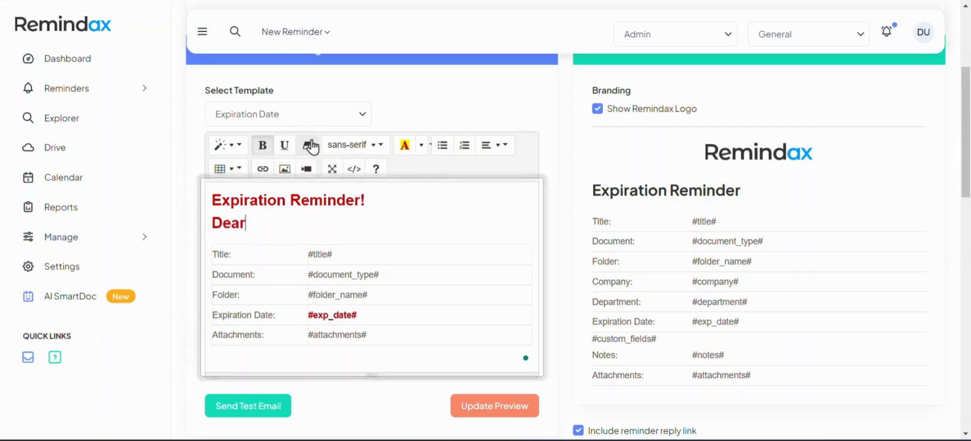
left_click_drag(259, 225, 220, 215)
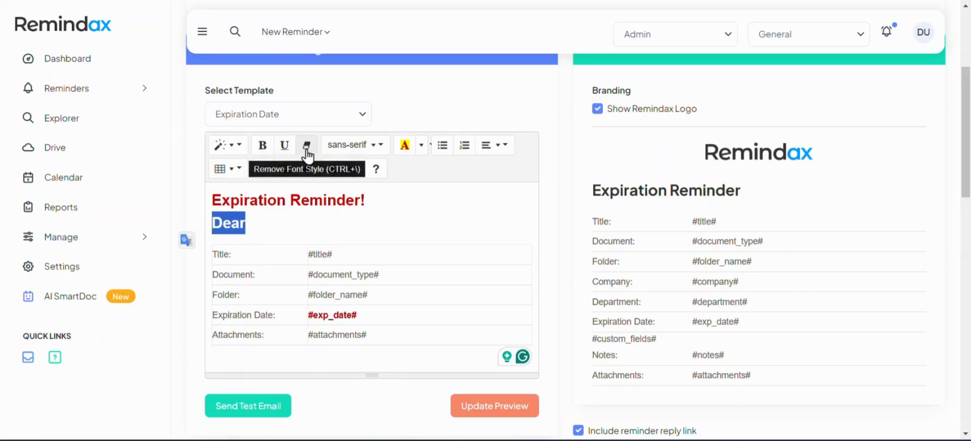
left_click(307, 146)
left_click(255, 218)
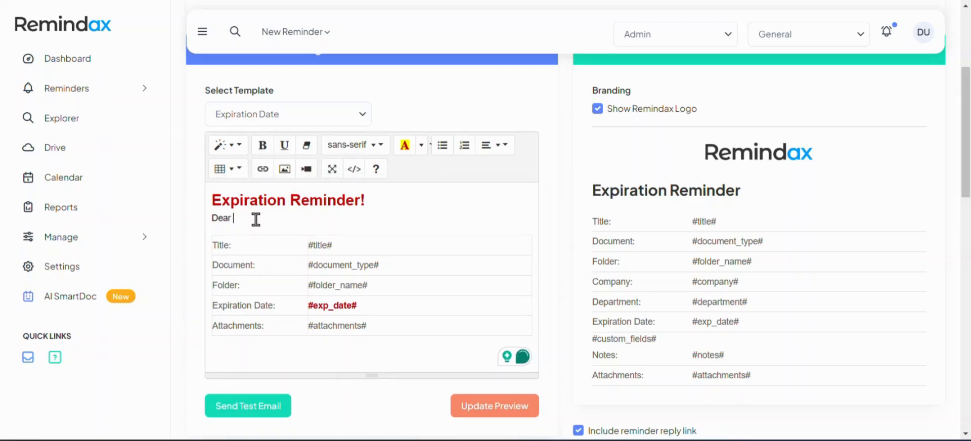
Complete the greeting as "Dear #contact_first_name#," using the variable copied from the Template Variables list
type("#Cu")
scroll(379, 314, "down", 10)
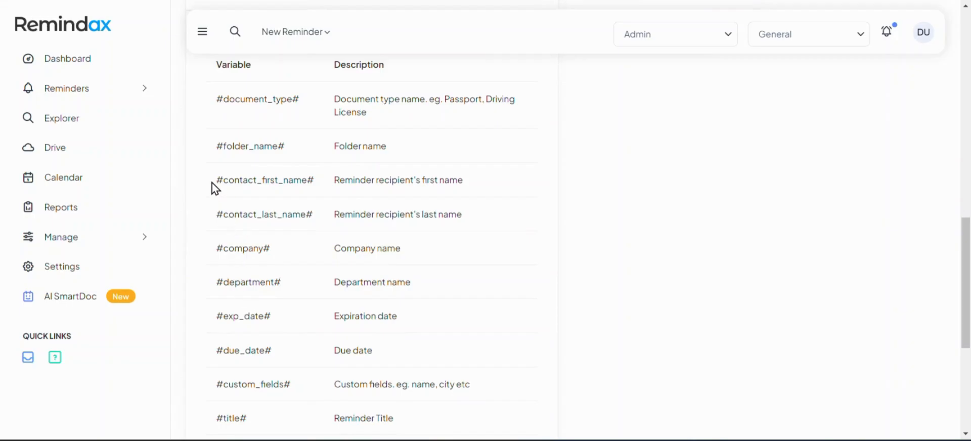
left_click_drag(216, 181, 318, 181)
key("ctrl+c")
scroll(314, 193, "up", 10)
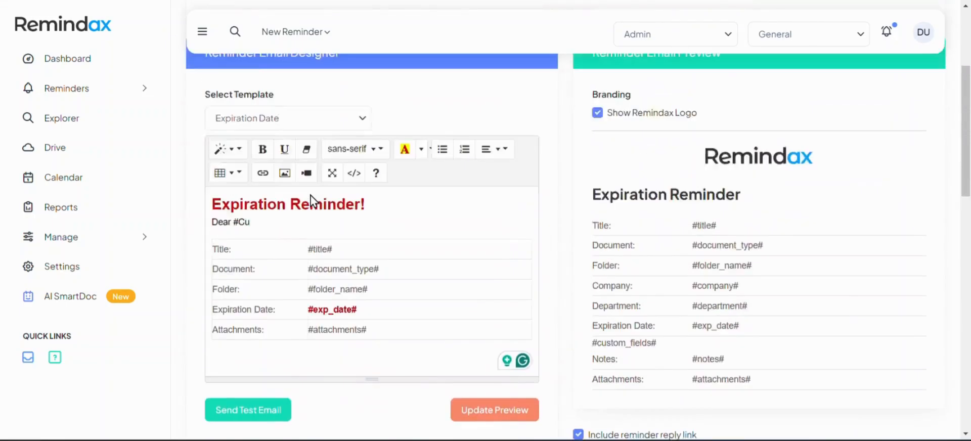
scroll(263, 368, "down", 3)
left_click_drag(236, 221, 273, 215)
key("ctrl+v")
type(",")
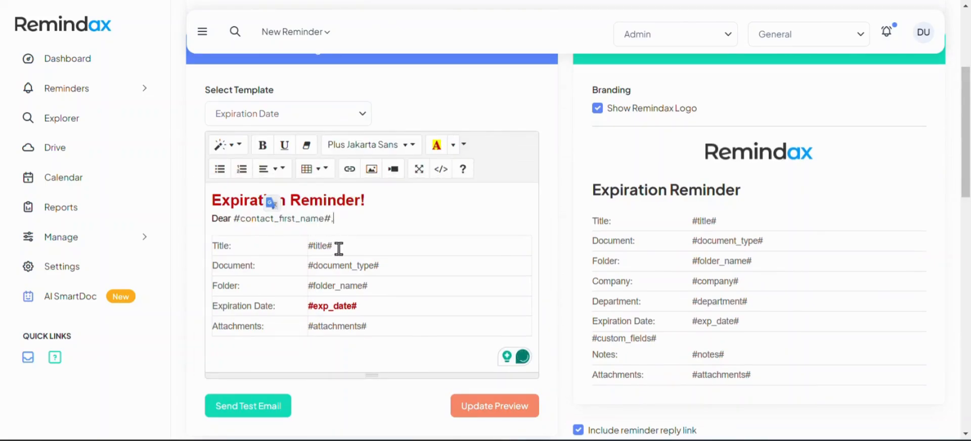
Add the line "The document is expiring as per below details. Kindly take action promptly." below the greeting and update the preview
key("Return")
key("Return")
key("BackSpace")
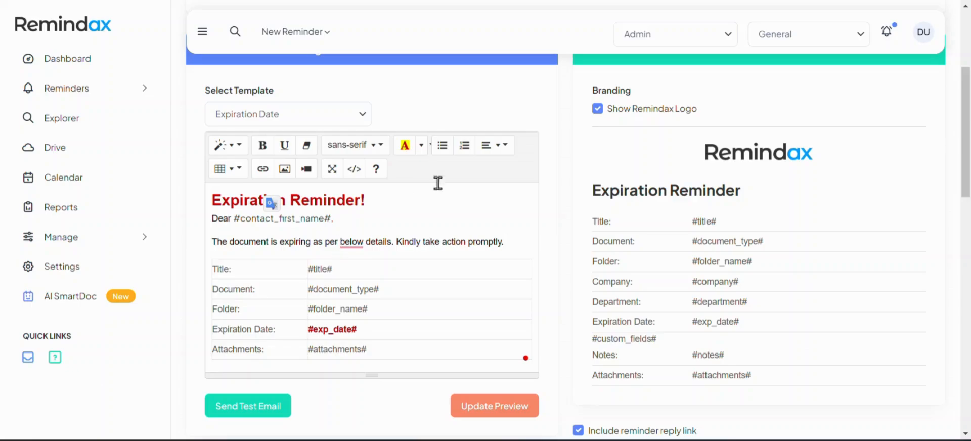
scroll(548, 329, "down", 4)
left_click(520, 223)
scroll(540, 302, "up", 4)
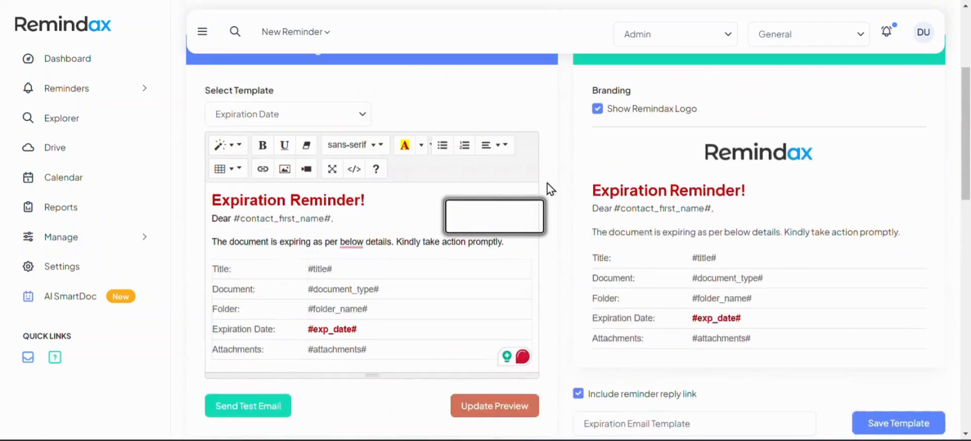
Insert blank lines between the heading and the greeting, then update the preview
left_click(422, 202)
key("Return")
key("Return")
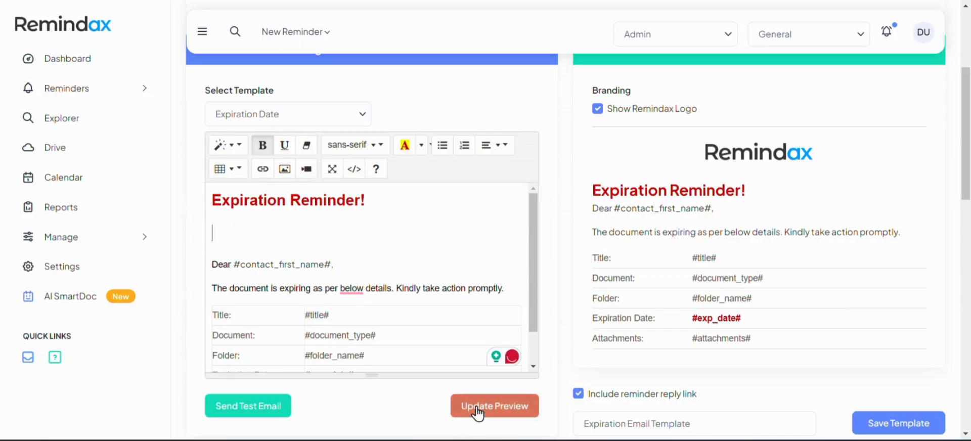
left_click(478, 407)
Review the updated email preview against the editor content
scroll(640, 268, "down", 4)
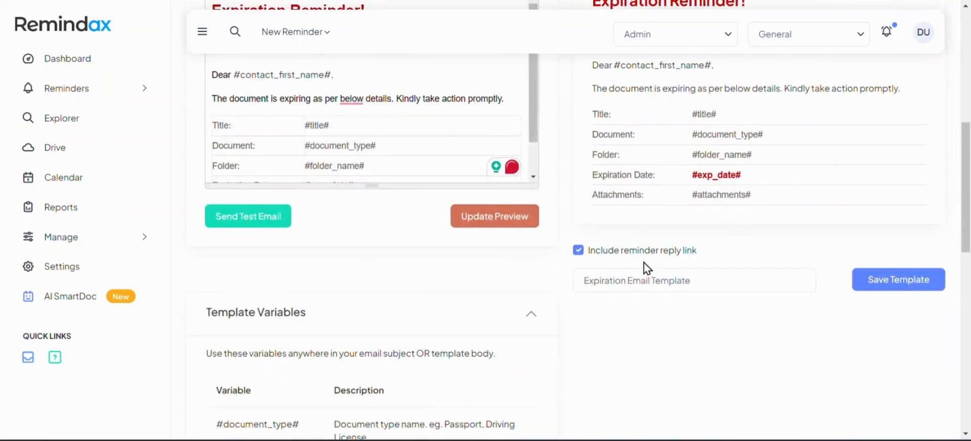
scroll(457, 129, "down", 1)
scroll(359, 158, "down", 1)
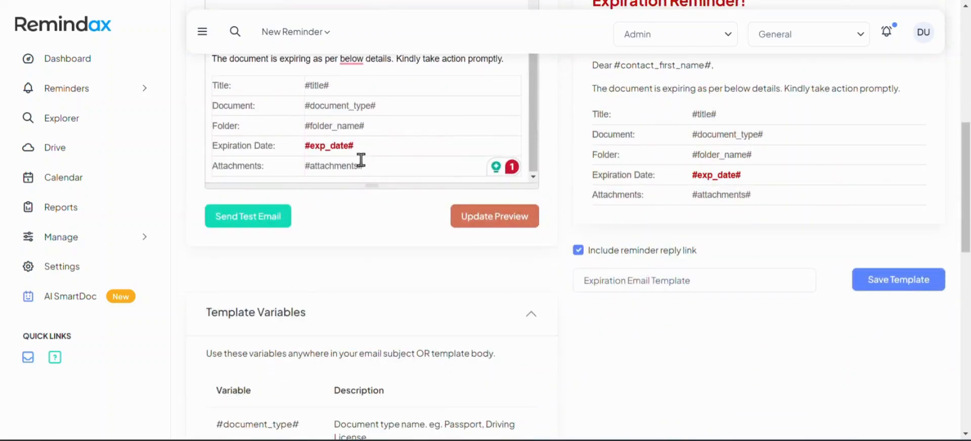
scroll(359, 150, "up", 1)
scroll(362, 134, "down", 1)
scroll(352, 231, "up", 5)
scroll(629, 318, "down", 2)
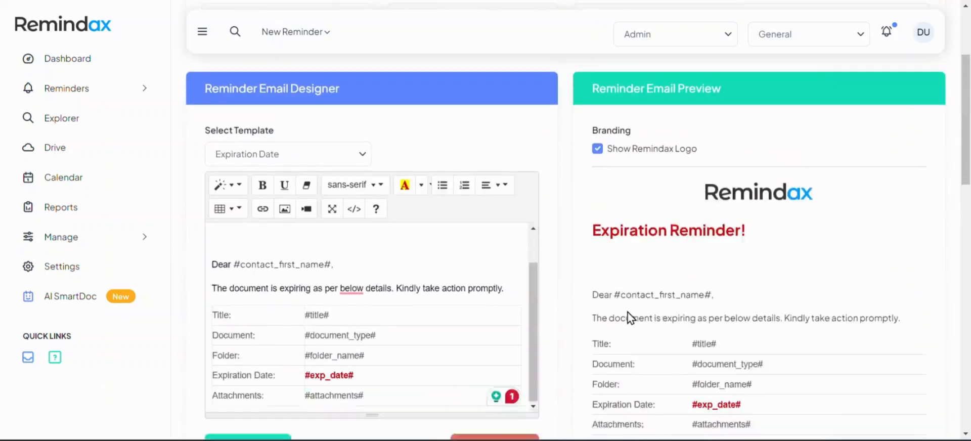
scroll(595, 191, "up", 2)
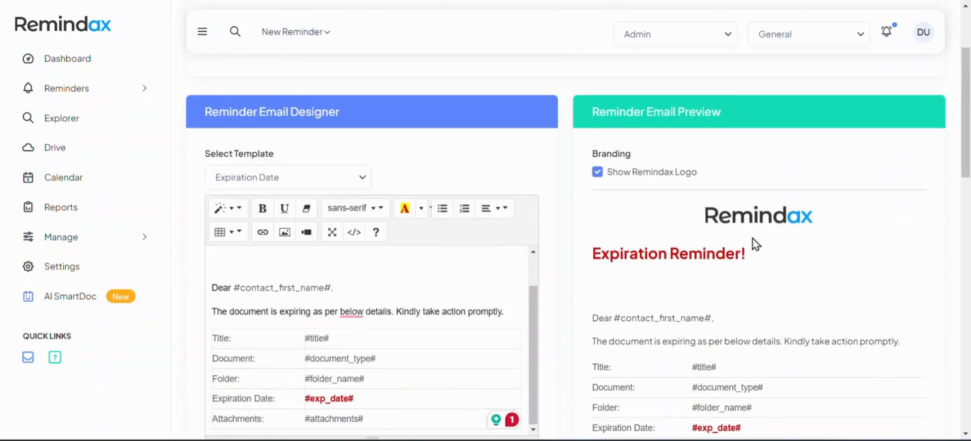
Turn off the Show Remindax Logo branding option
left_click(598, 173)
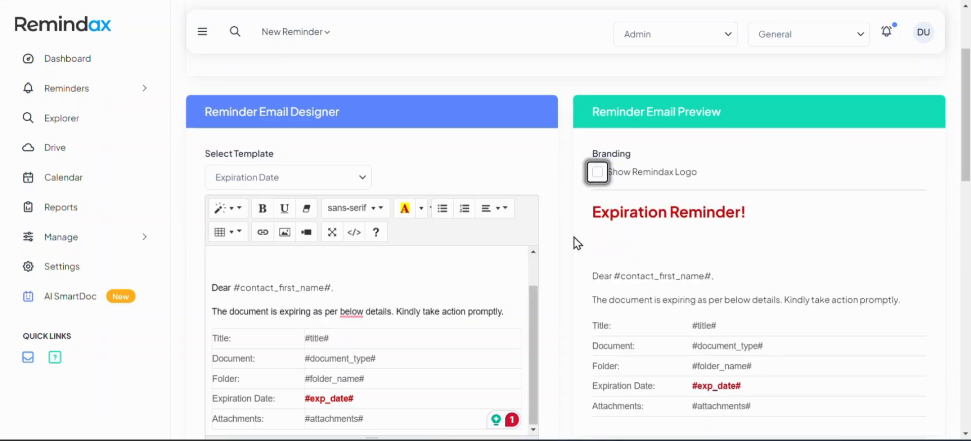
left_click(293, 258)
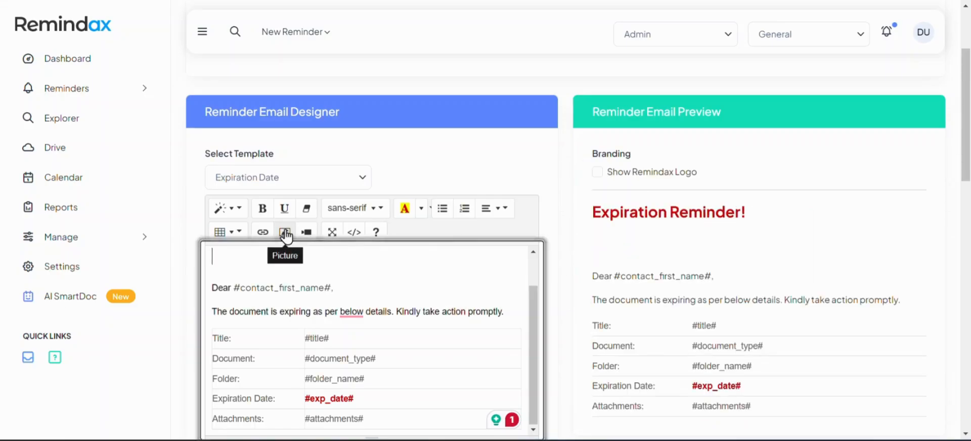
left_click(284, 233)
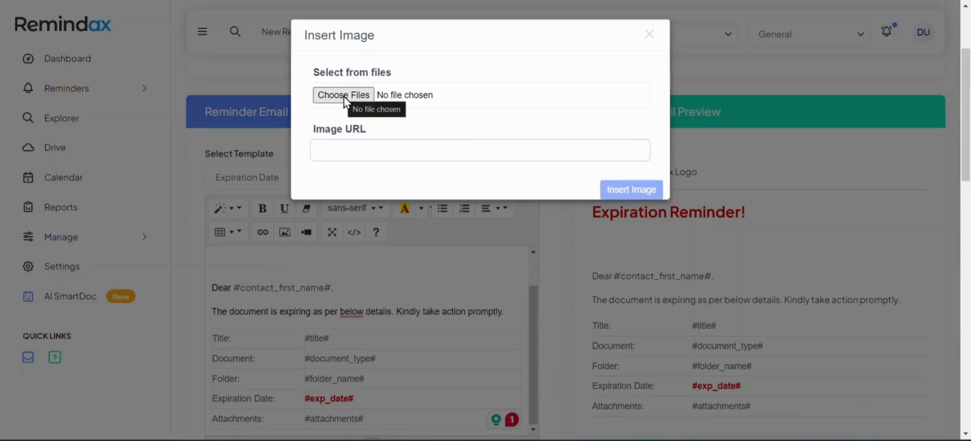
left_click(649, 35)
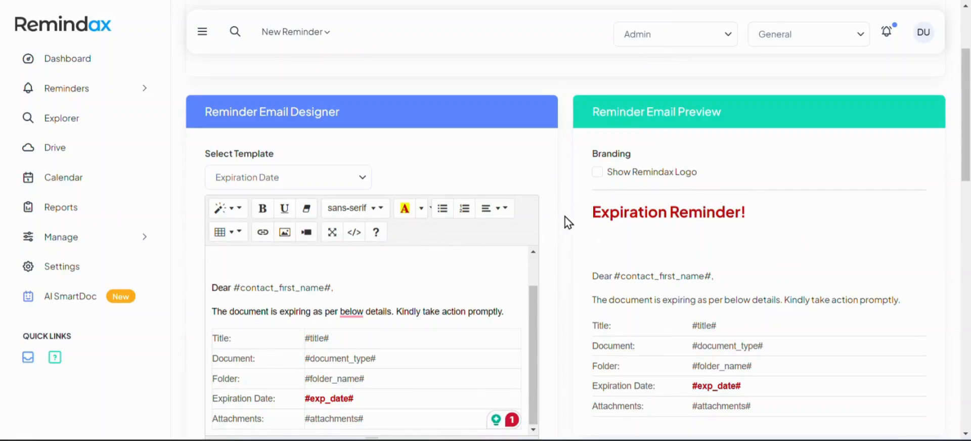
scroll(568, 222, "down", 3)
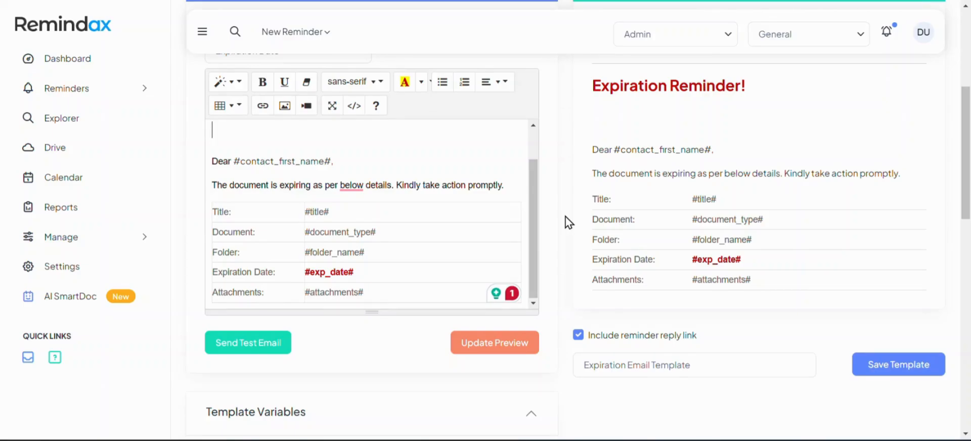
left_click(278, 353)
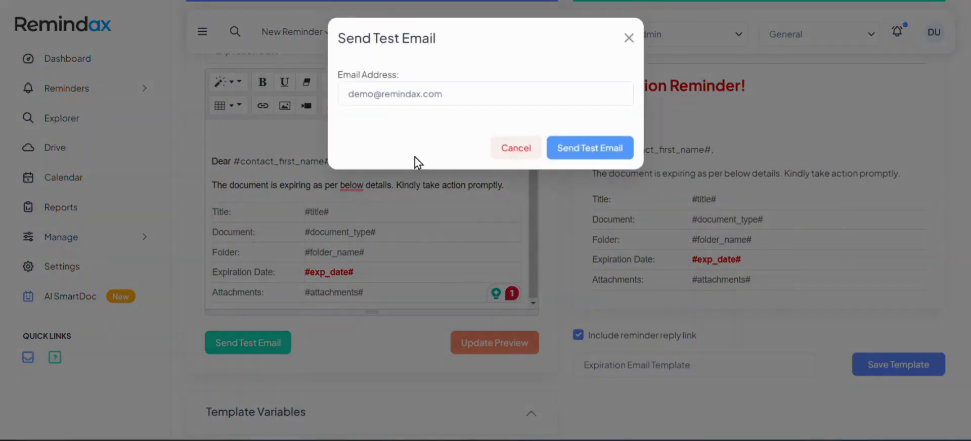
double_click(373, 100)
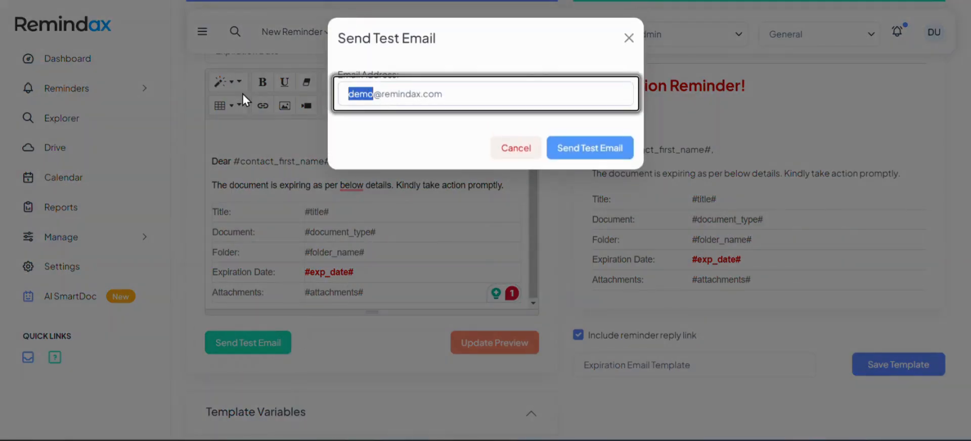
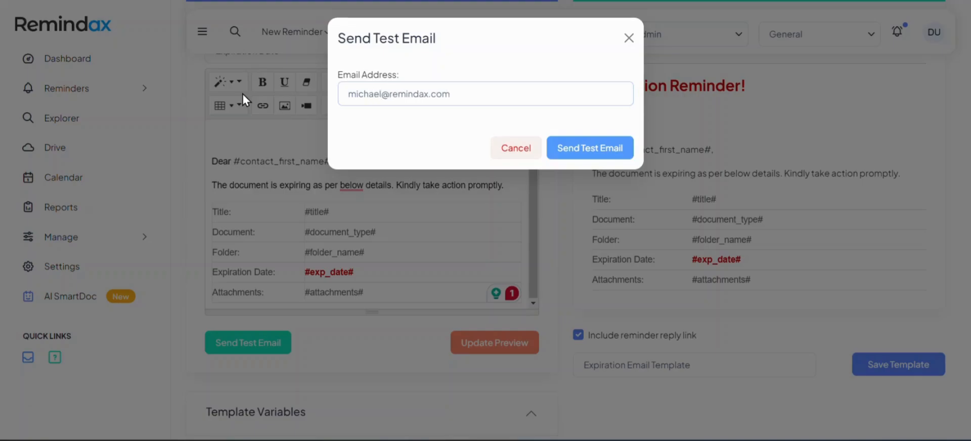
key("Right")
key("Right")
key("Left")
key("shift+Right")
key("shift+Right")
key("shift+Right")
key("shift+Right")
key("shift+Right")
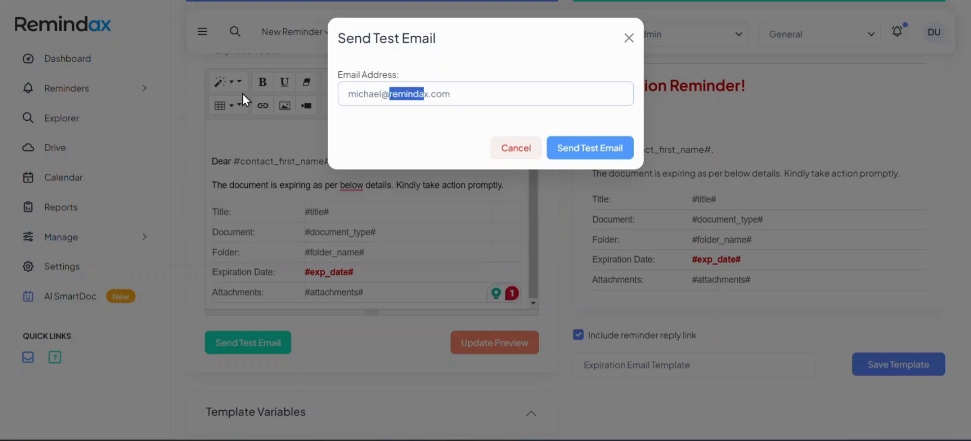
key("shift+Right")
type("am")
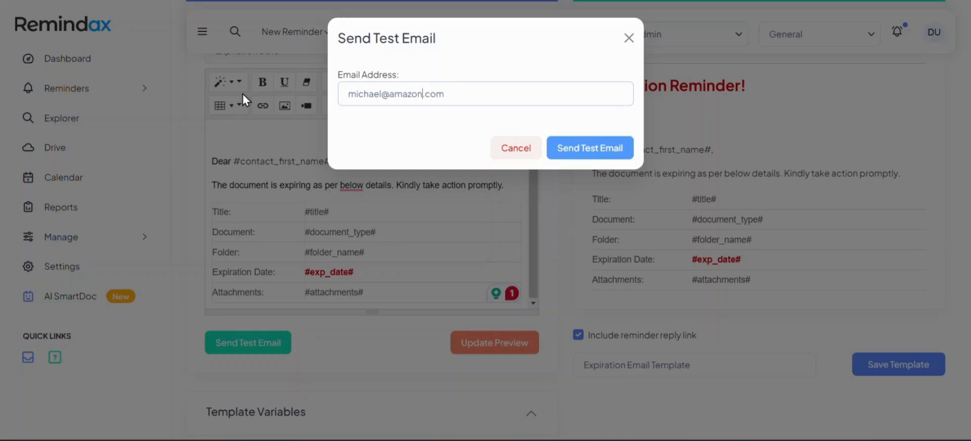
left_click(628, 38)
Expand and read the Template Design Help section
scroll(567, 219, "down", 1)
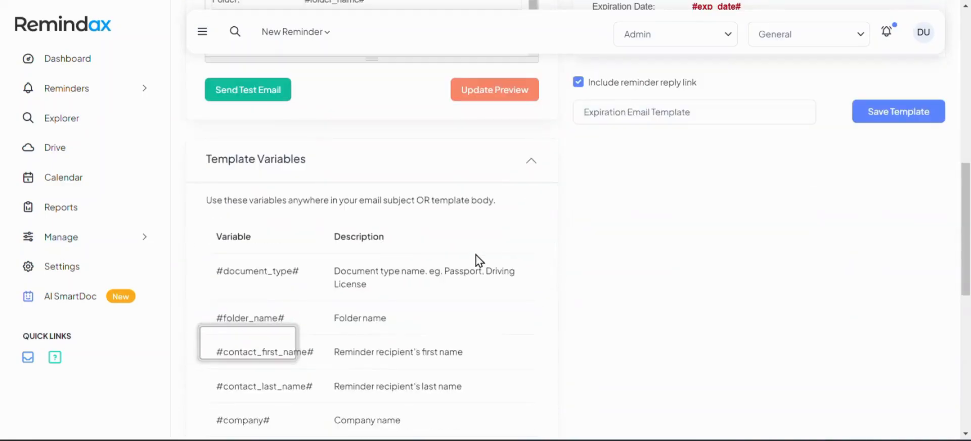
scroll(477, 260, "down", 9)
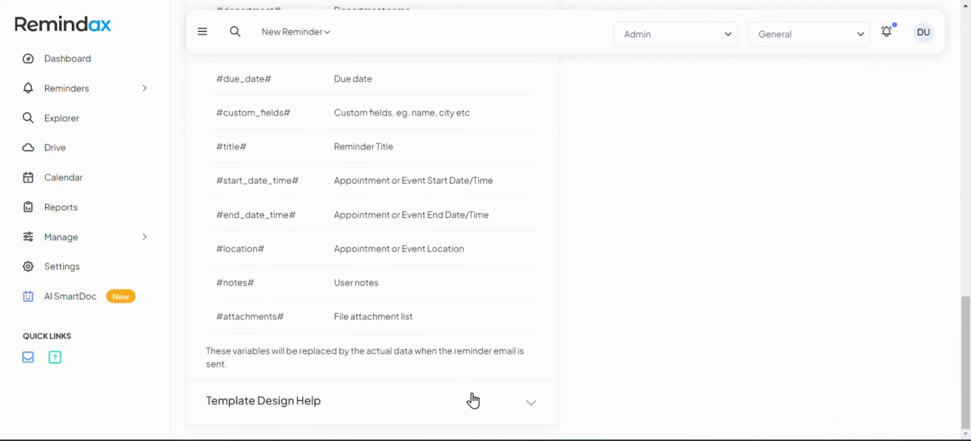
left_click(473, 401)
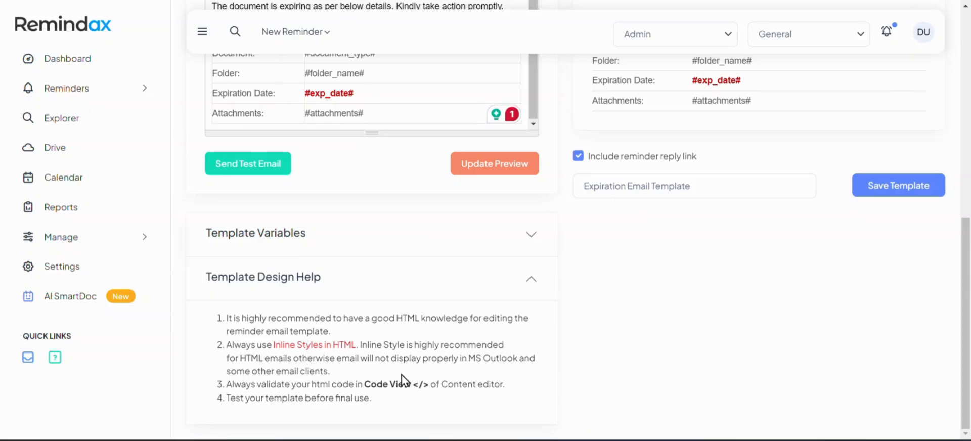
scroll(543, 334, "up", 5)
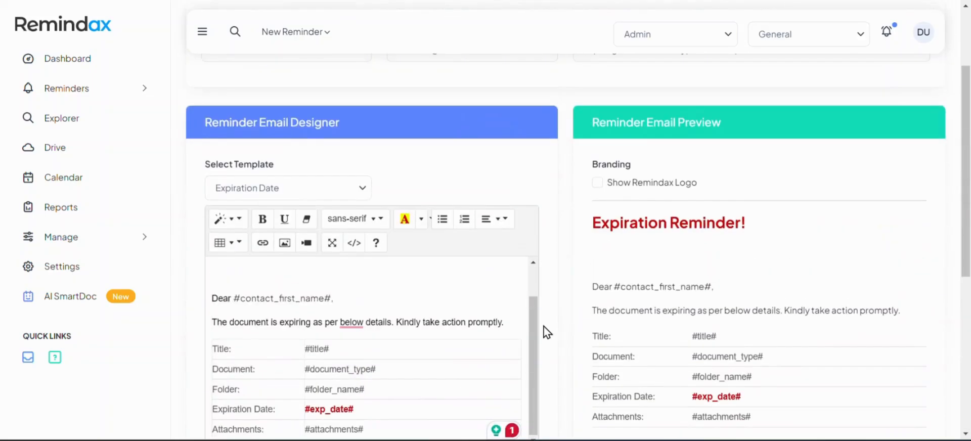
scroll(544, 330, "down", 5)
Save the email template and open the SMS templates list
left_click(893, 191)
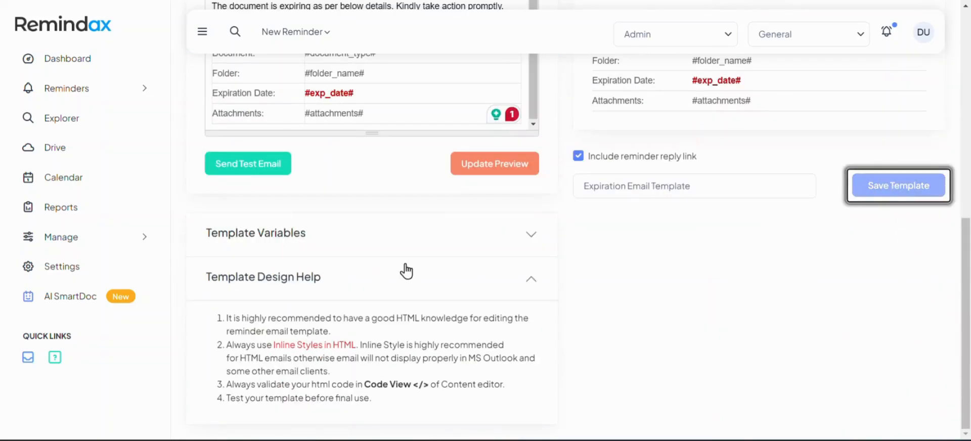
left_click(116, 246)
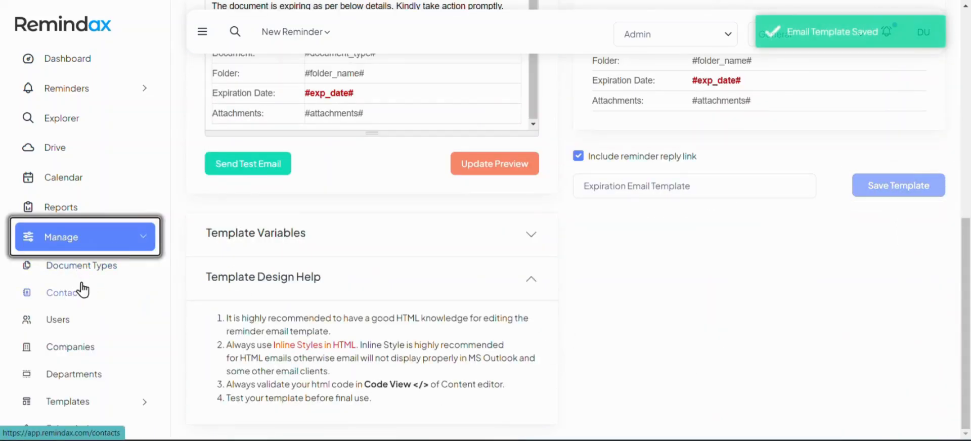
left_click(113, 404)
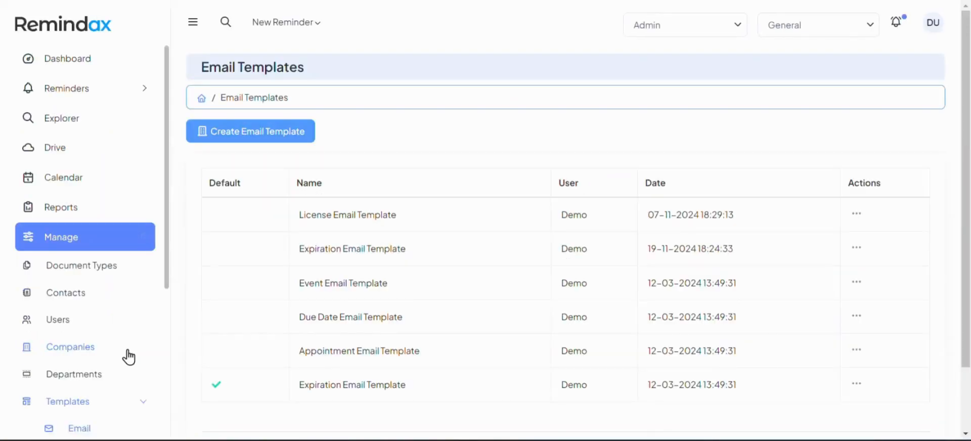
scroll(126, 349, "down", 4)
left_click(81, 233)
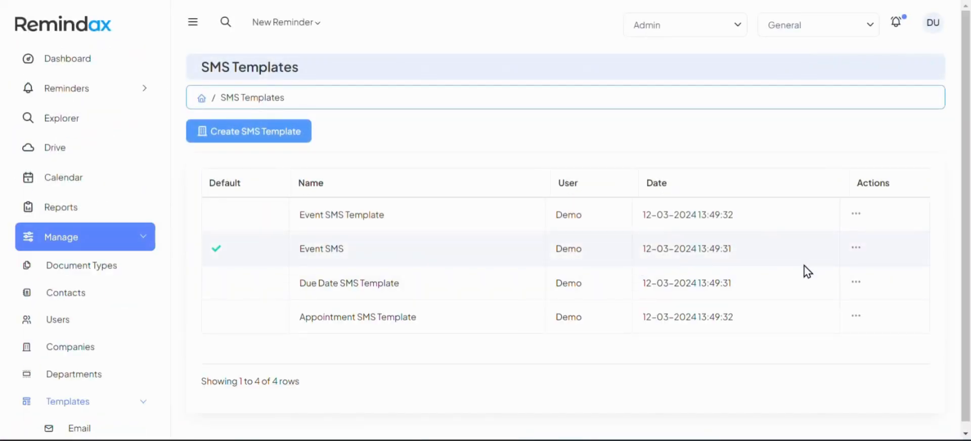
Open the Event SMS template for editing and expand the SMS Message Length guidance
left_click(852, 246)
left_click(799, 270)
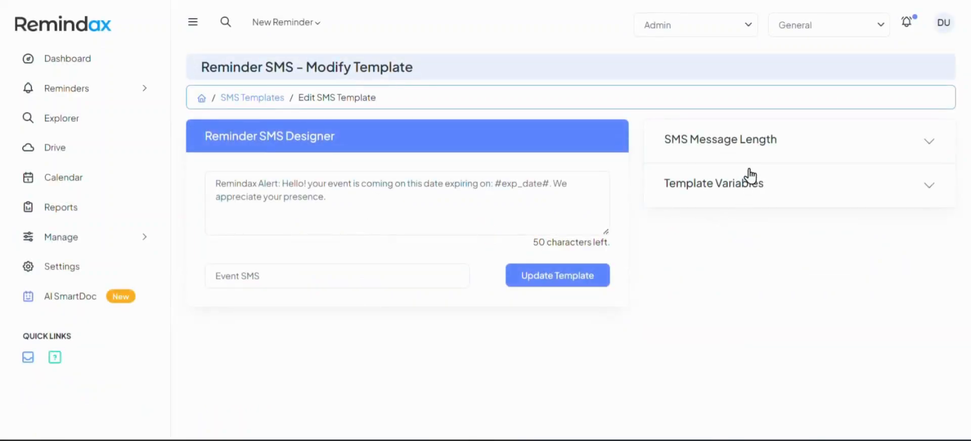
left_click(737, 136)
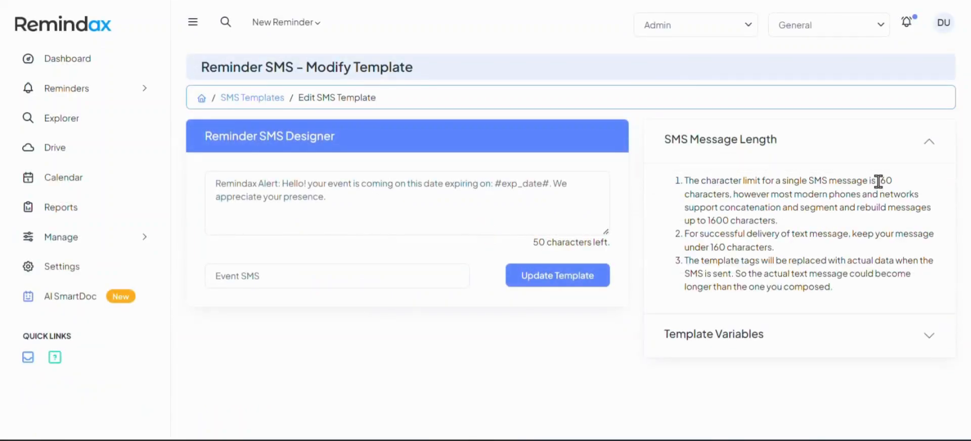
left_click_drag(878, 181, 893, 188)
Change the word "event" in the SMS message to "document"
left_click(673, 198)
left_click_drag(422, 202, 205, 181)
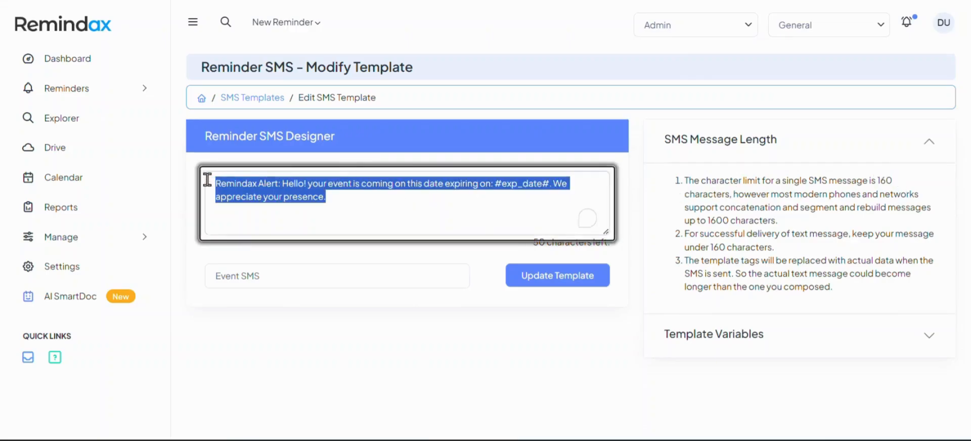
left_click(391, 198)
double_click(335, 184)
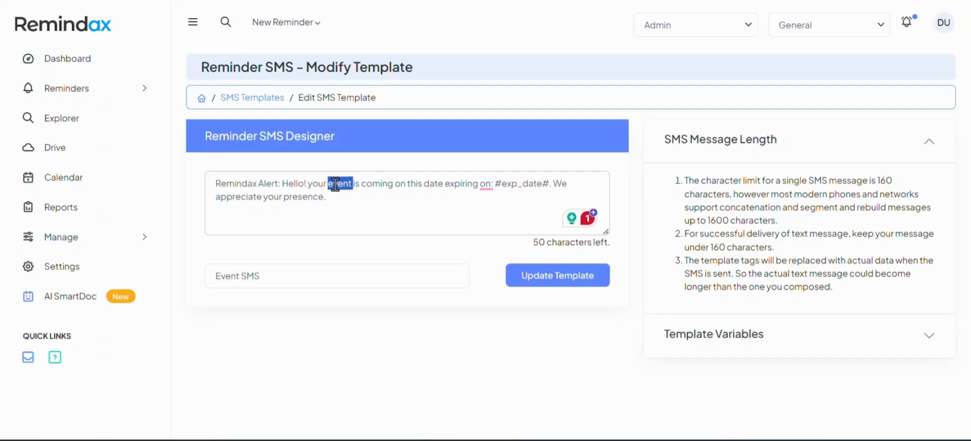
key("ctrl+Left")
key("ctrl+Left")
double_click(334, 184)
type("doc")
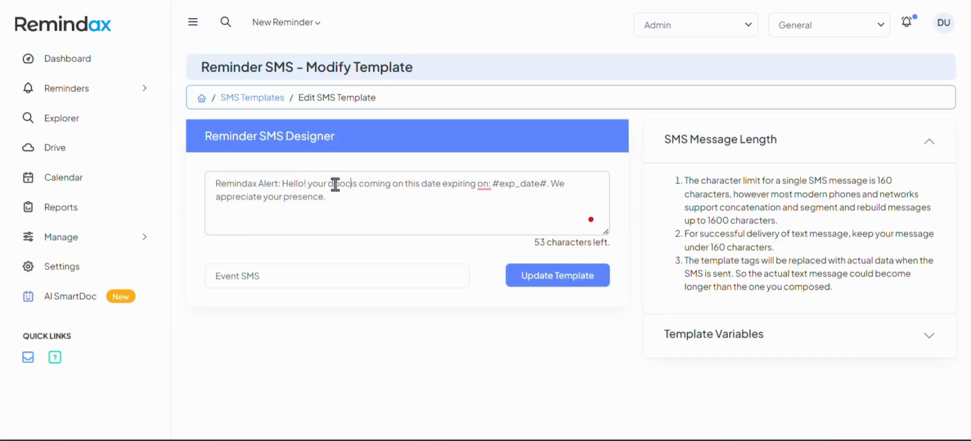
type("ument")
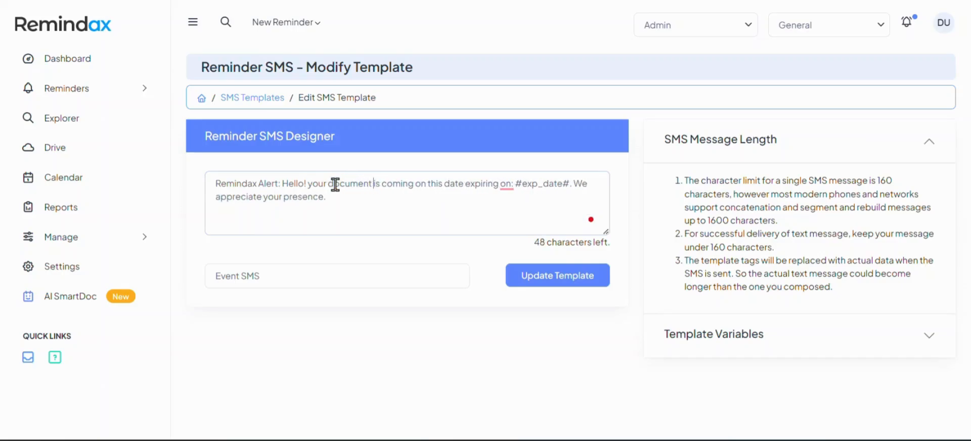
type(" is expir")
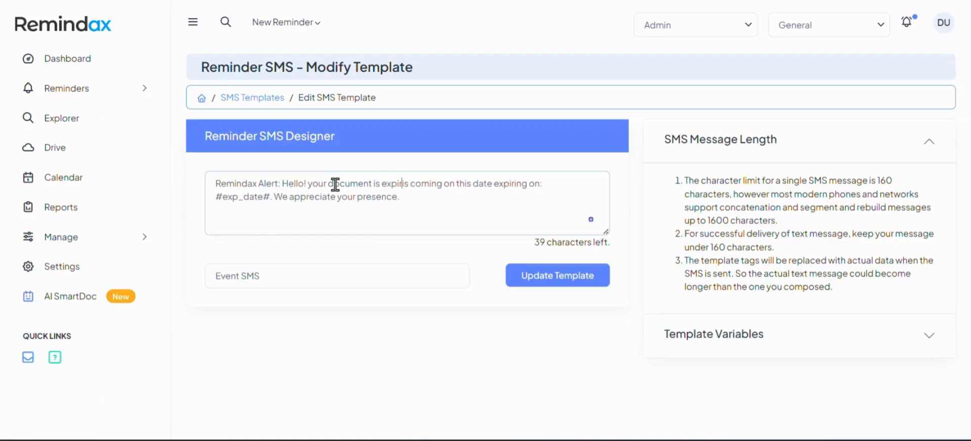
type("ing onis")
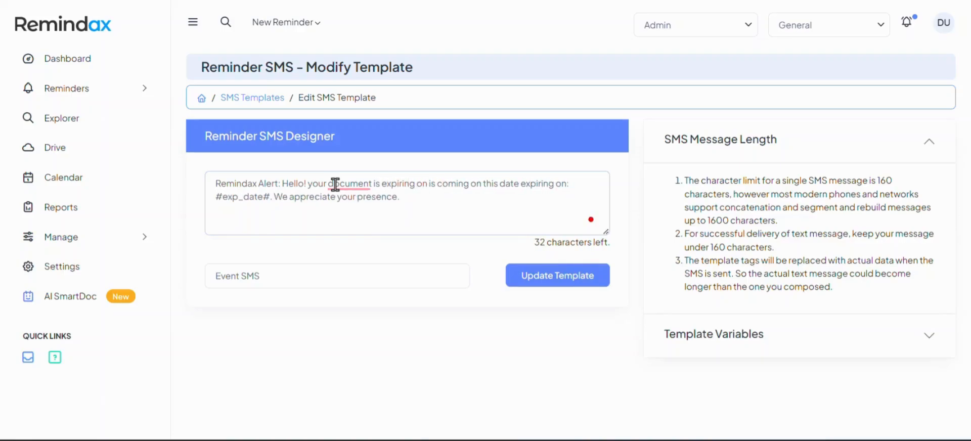
Rewrite the middle of the message so it reads "is expiring on #exp_date#."
key("ctrl+shift+Right")
key("ctrl+shift+Right")
key("ctrl+shift+Right")
key("ctrl+shift+Right")
key("ctrl+shift+Right")
key("ctrl+shift+Right")
key("ctrl+shift+Right")
key("BackSpace")
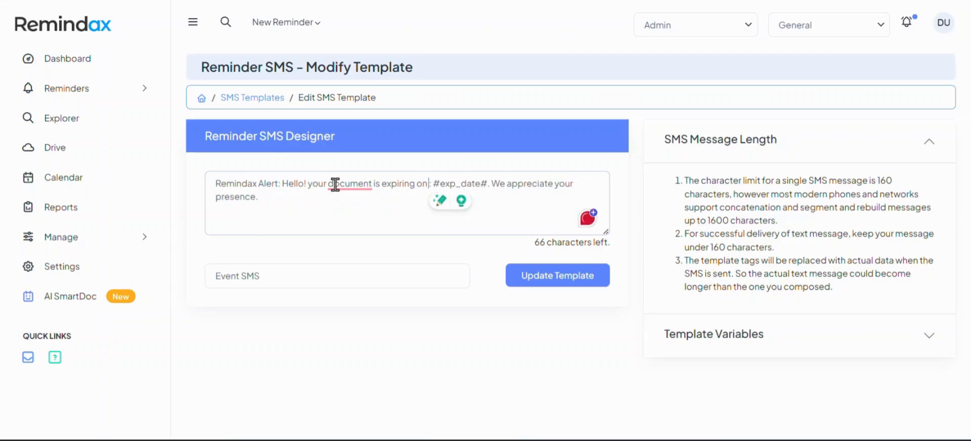
key("Delete")
key("Delete")
Replace "presence" at the end of the message with "prompt action."
key("ctrl+Right")
key("ctrl+Right")
key("ctrl+Right")
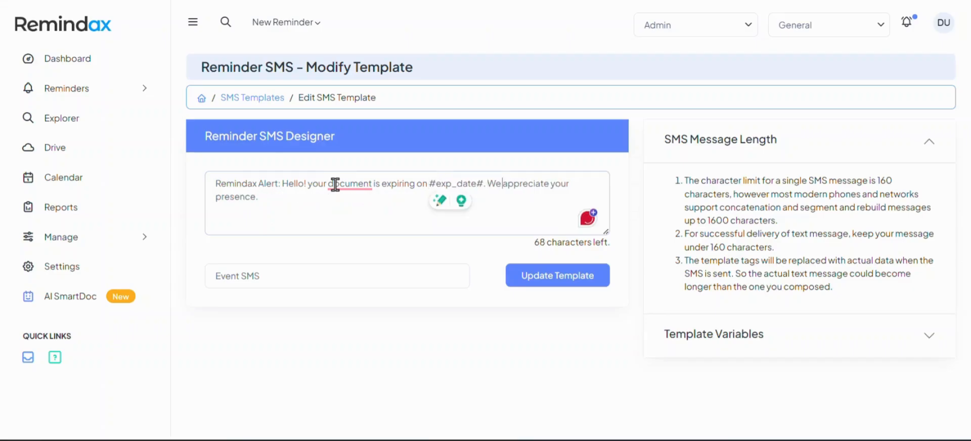
key("ctrl+shift+Left")
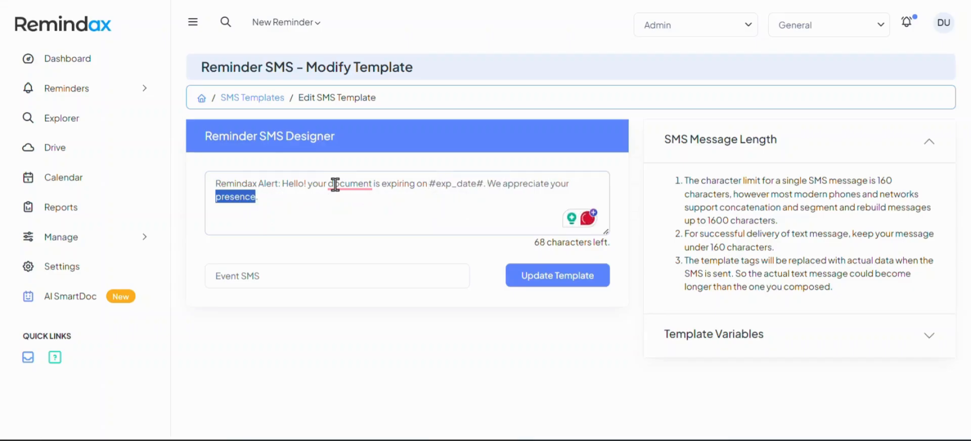
type("prompt action.")
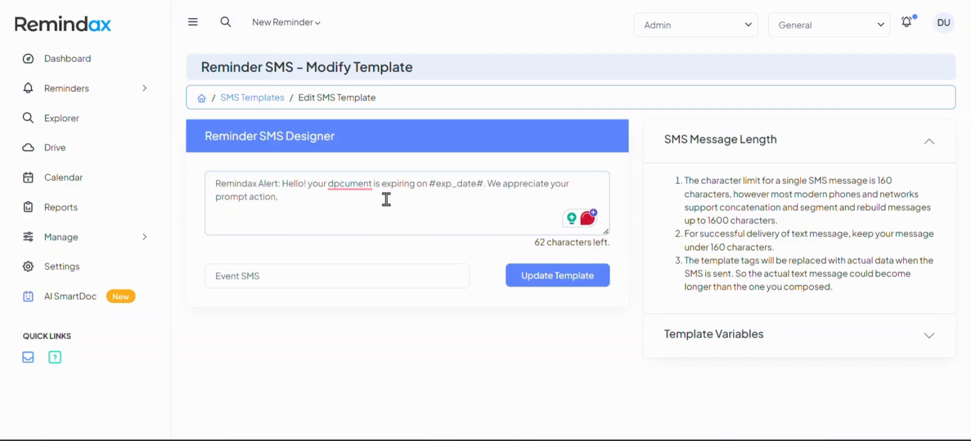
key("BackSpace")
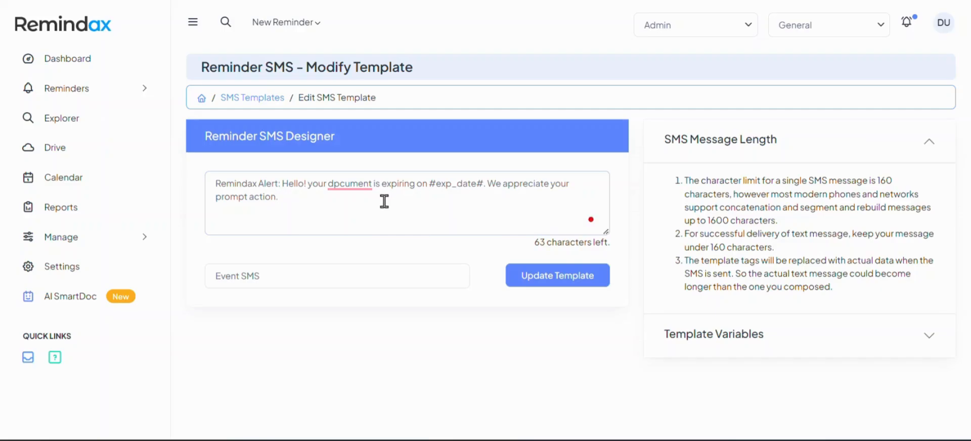
Rename the SMS template to Expiration SMS and update the template
double_click(233, 276)
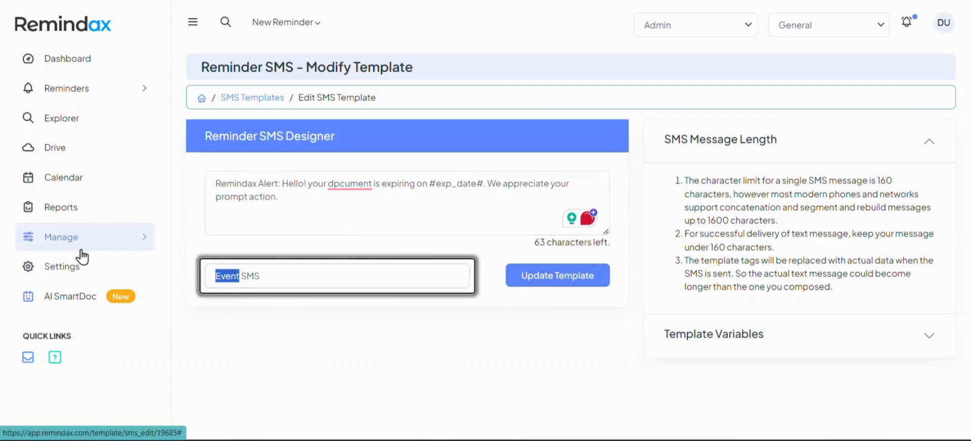
type("Expiratio")
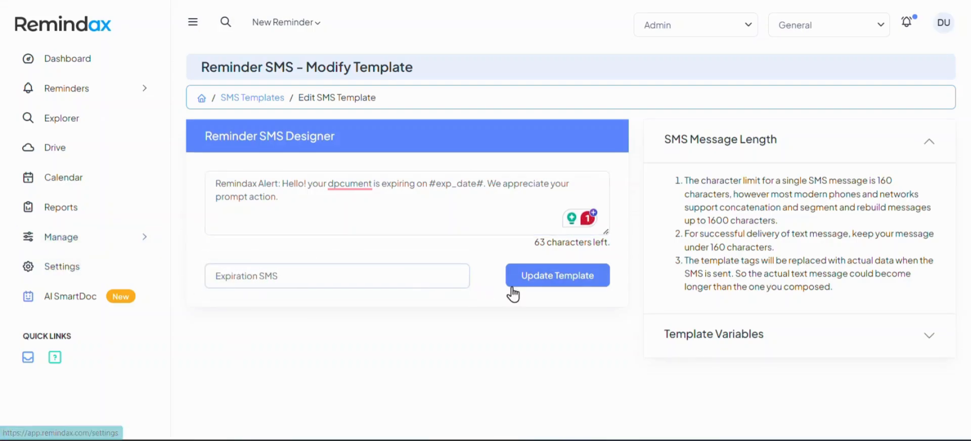
left_click(559, 279)
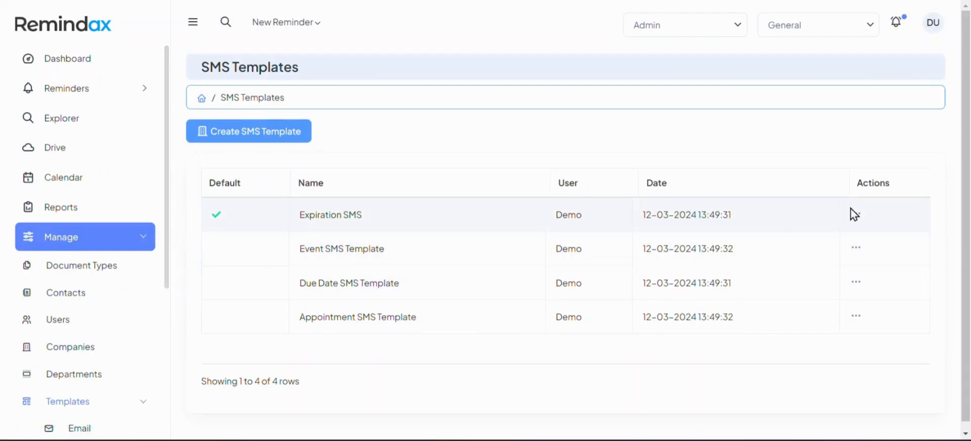
Reopen the Expiration SMS template, correct the misspelling of "document" in the message, and update it
left_click(854, 215)
left_click(794, 234)
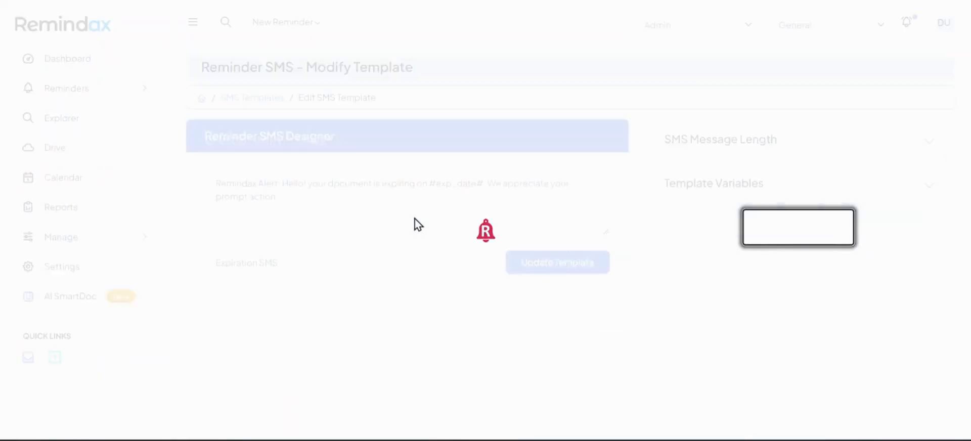
left_click(334, 186)
key("Delete")
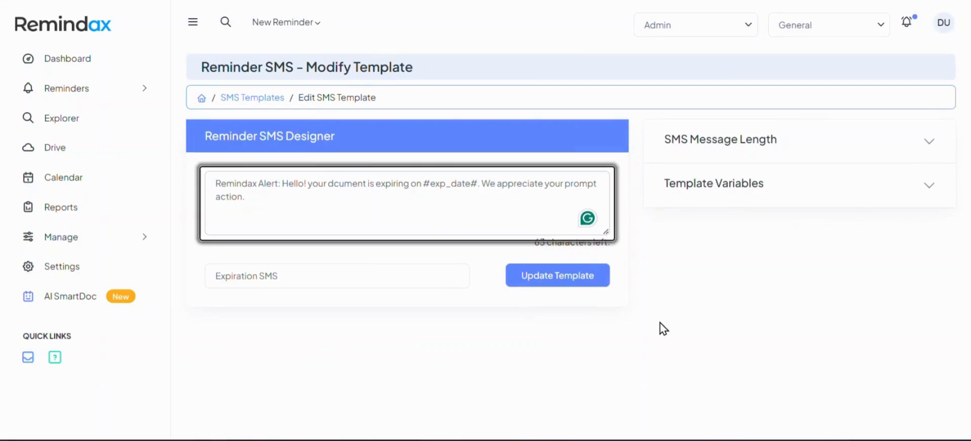
type("o")
left_click(556, 282)
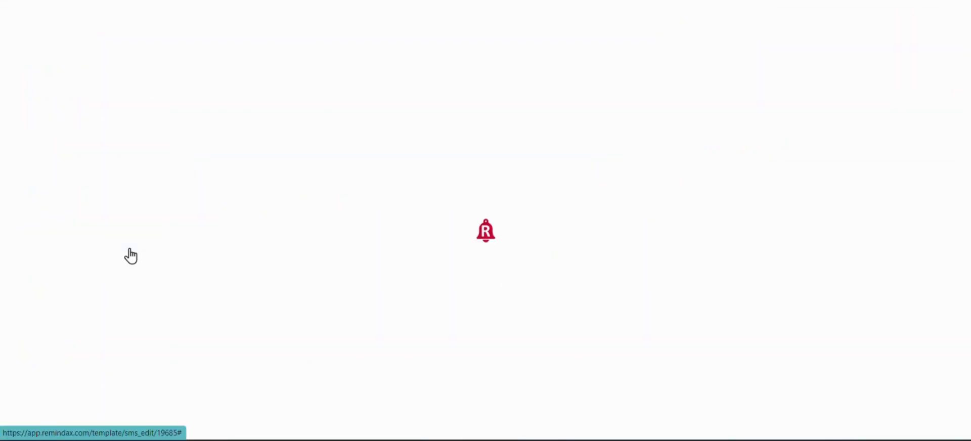
Open the WhatsApp templates list and expand the WhatsApp Template Limitations section
scroll(108, 278, "down", 1)
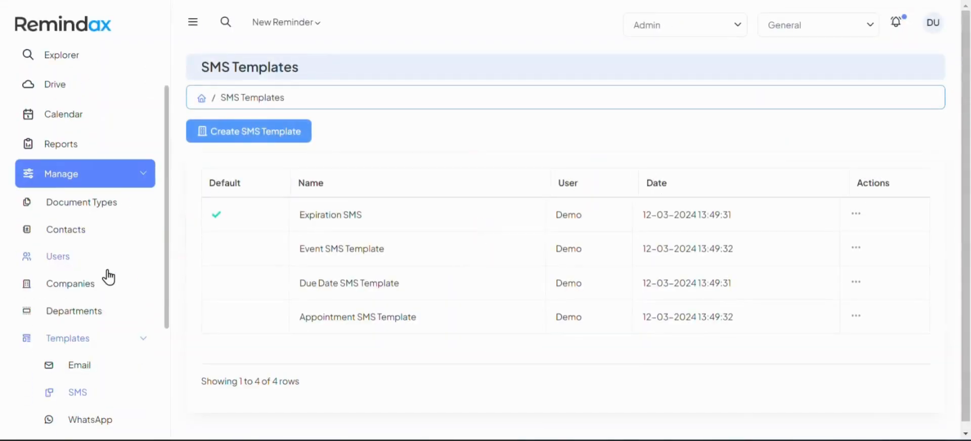
left_click(94, 430)
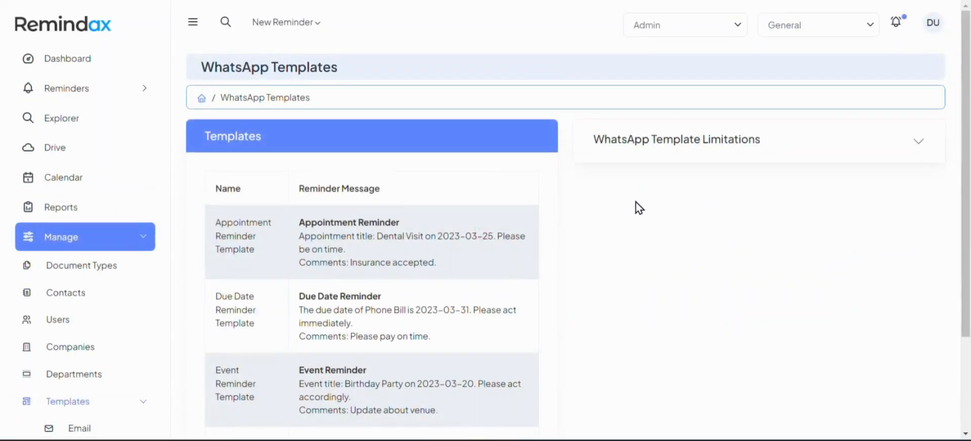
left_click(652, 155)
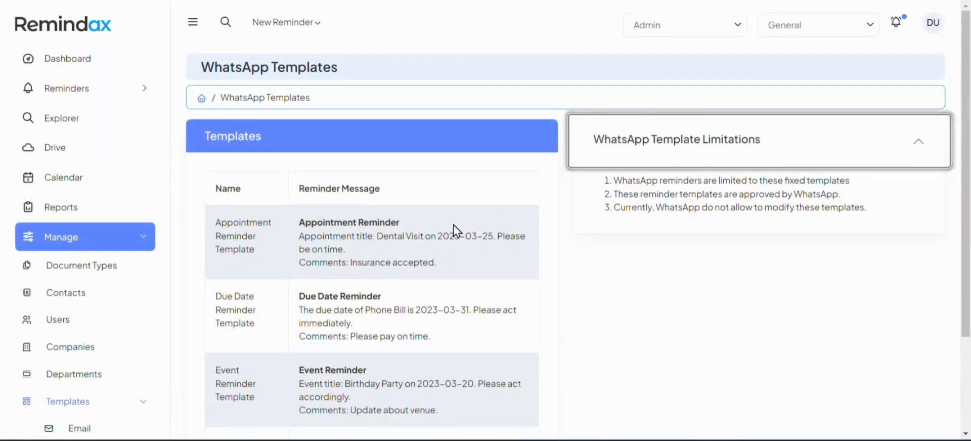
Read through the fixed WhatsApp reminder template messages, including the Expiration Reminder
left_click_drag(302, 223, 446, 263)
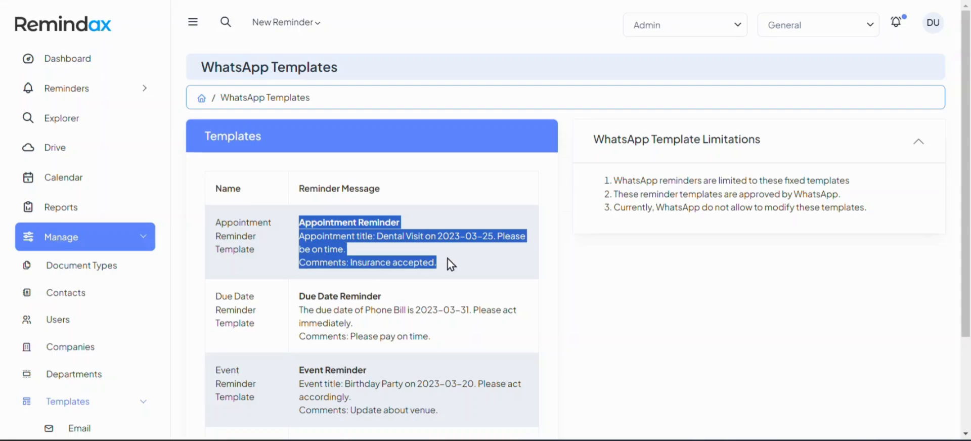
left_click(333, 262)
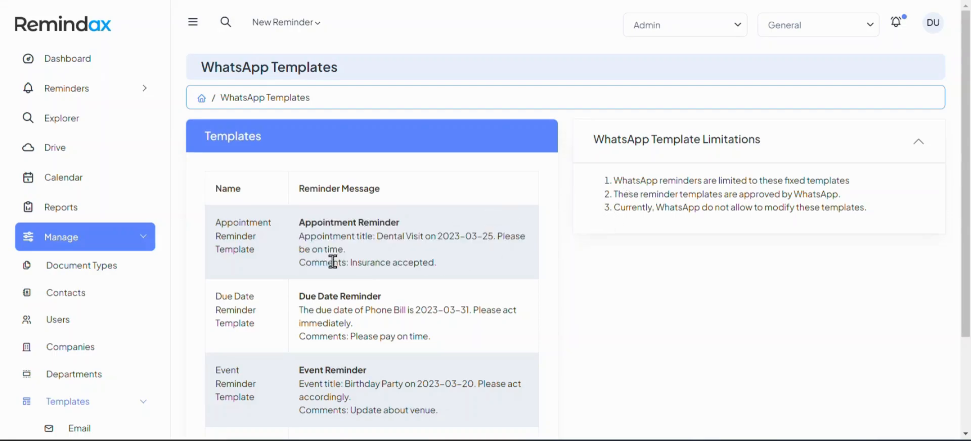
left_click_drag(304, 263, 430, 266)
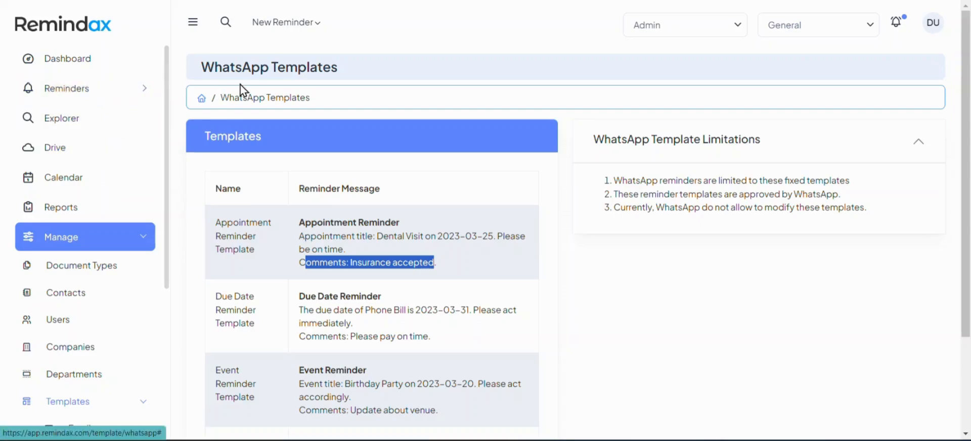
left_click(286, 23)
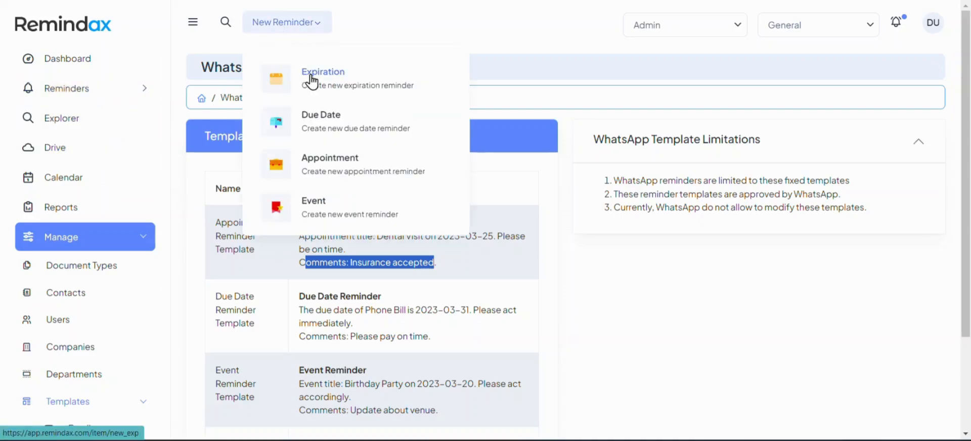
left_click(312, 80)
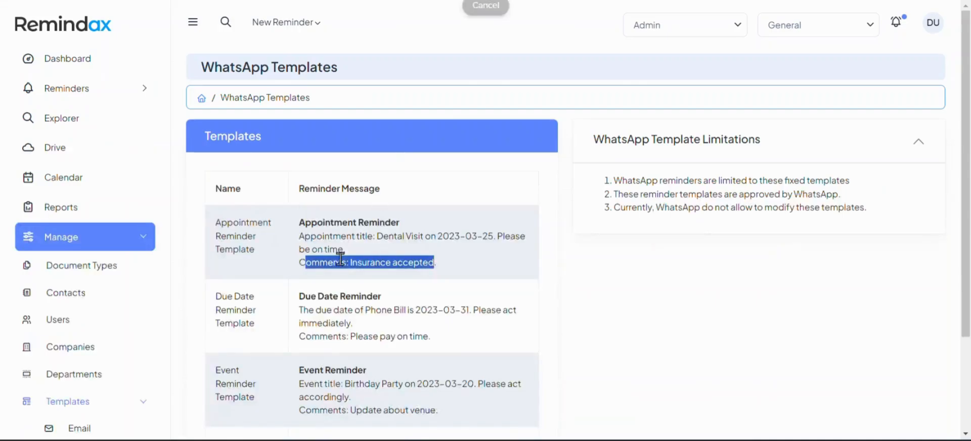
left_click(313, 306)
scroll(354, 278, "down", 3)
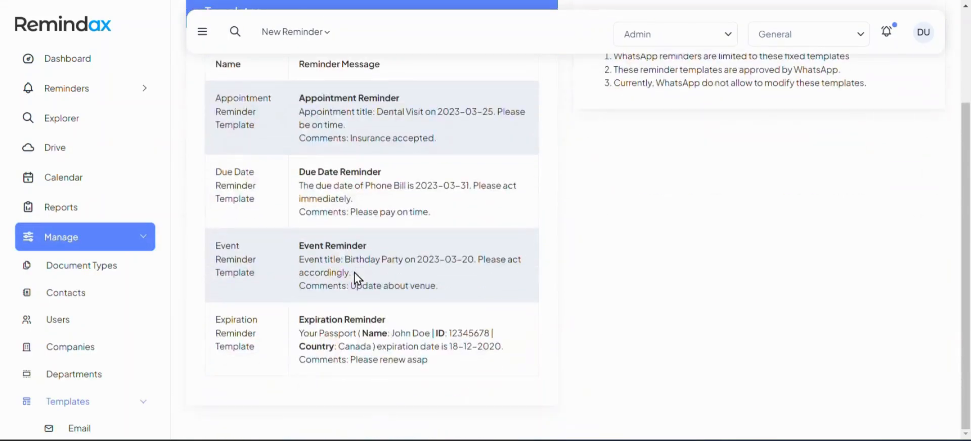
scroll(407, 241, "up", 1)
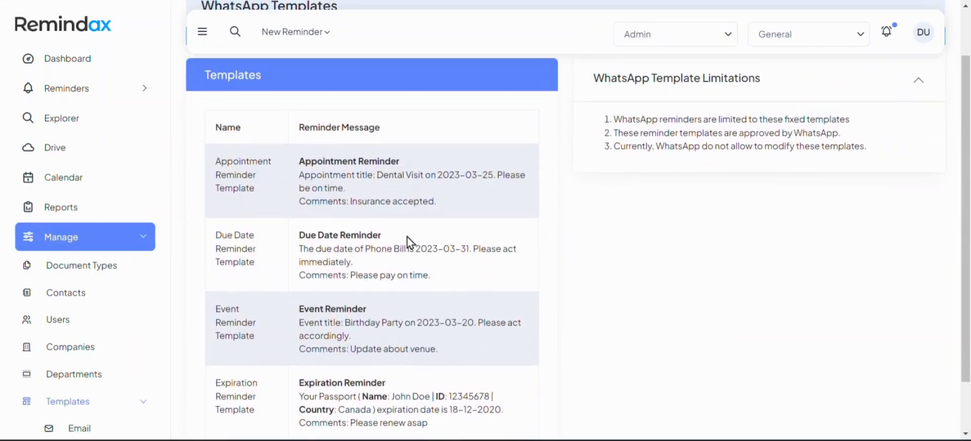
scroll(355, 305, "down", 1)
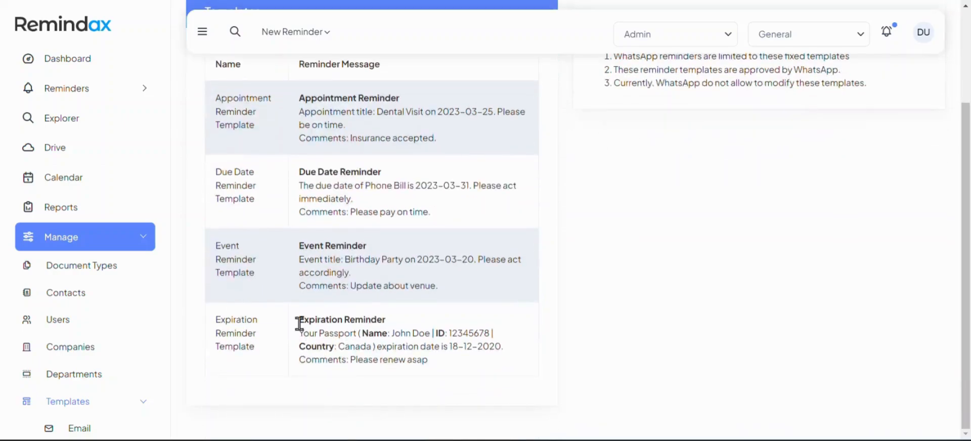
left_click_drag(299, 324, 433, 363)
left_click(442, 362)
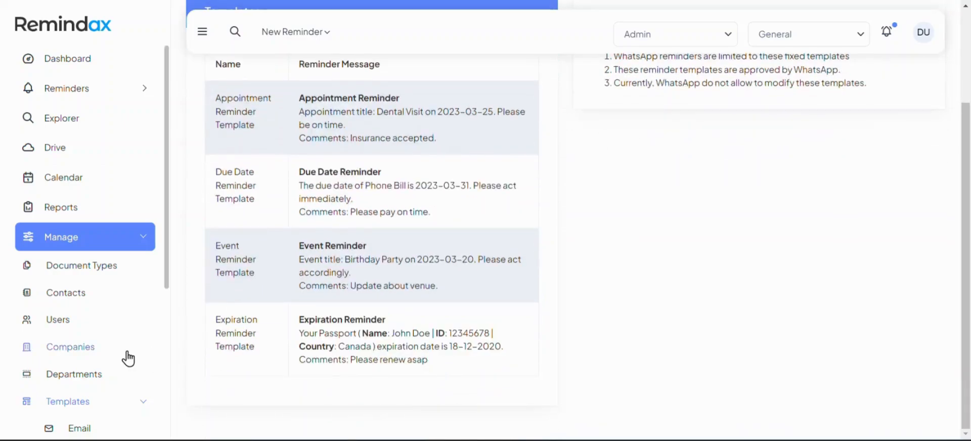
Open the Subscription page and review the current plan and resources used
scroll(126, 354, "down", 3)
left_click(102, 328)
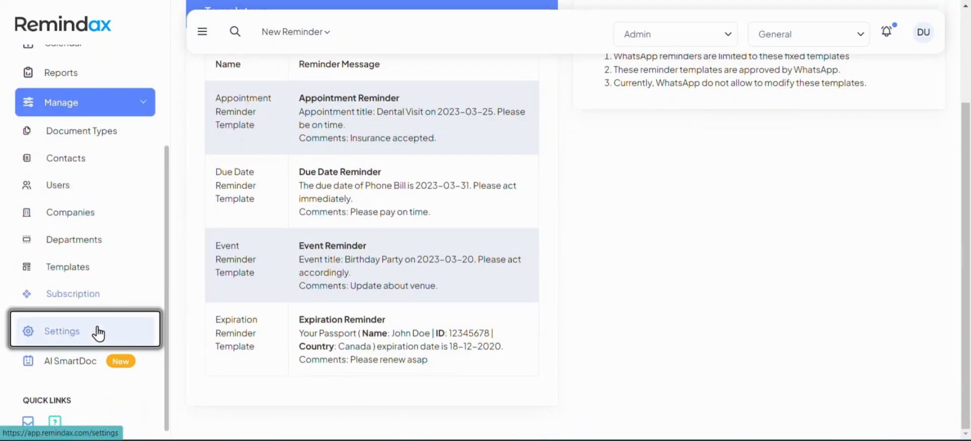
left_click(150, 296)
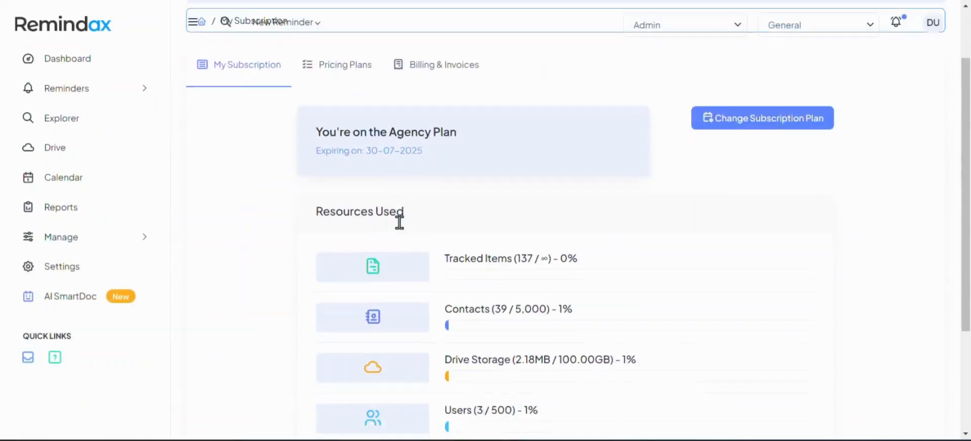
scroll(400, 223, "down", 2)
scroll(399, 221, "up", 3)
left_click(108, 236)
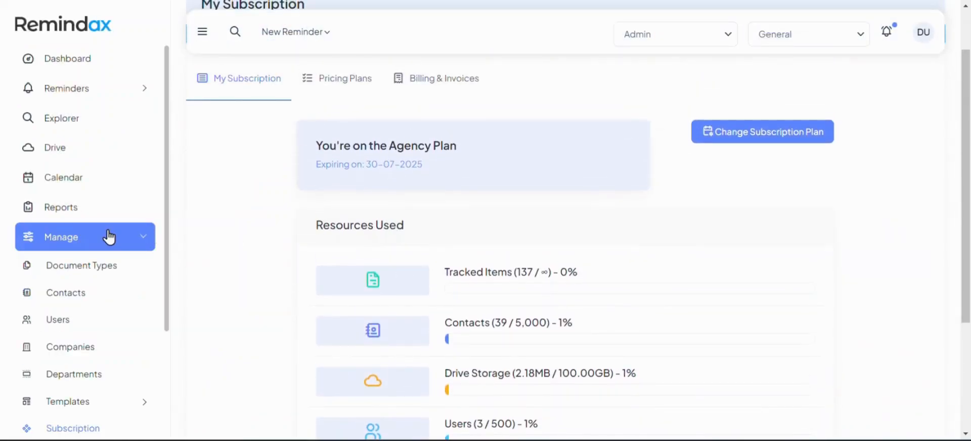
Review the Pricing Plans and the Billing & Invoices sections of the subscription
left_click(330, 93)
scroll(420, 152, "down", 5)
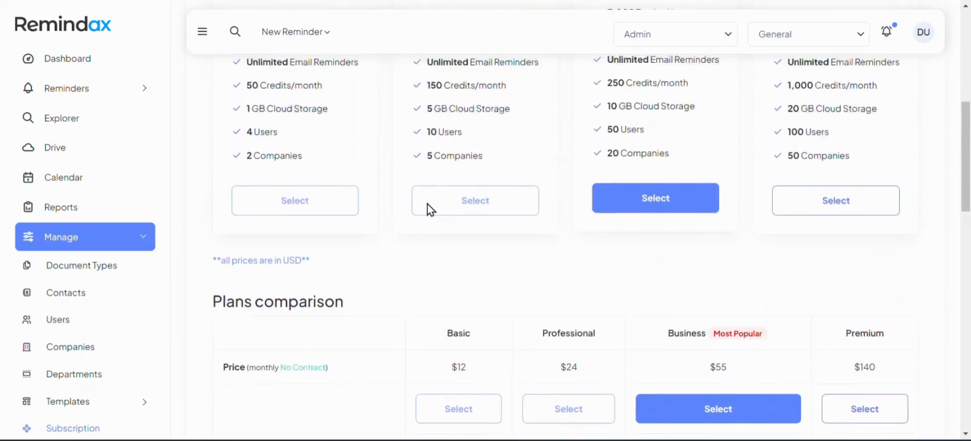
scroll(428, 208, "up", 6)
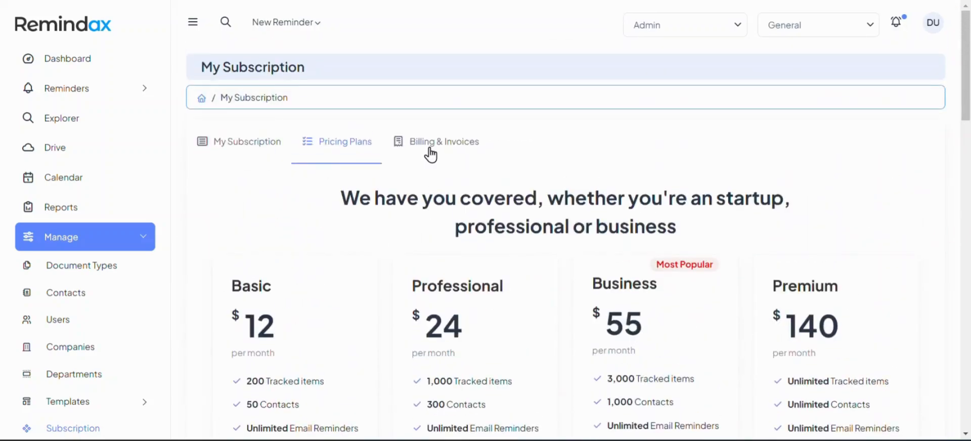
left_click(431, 152)
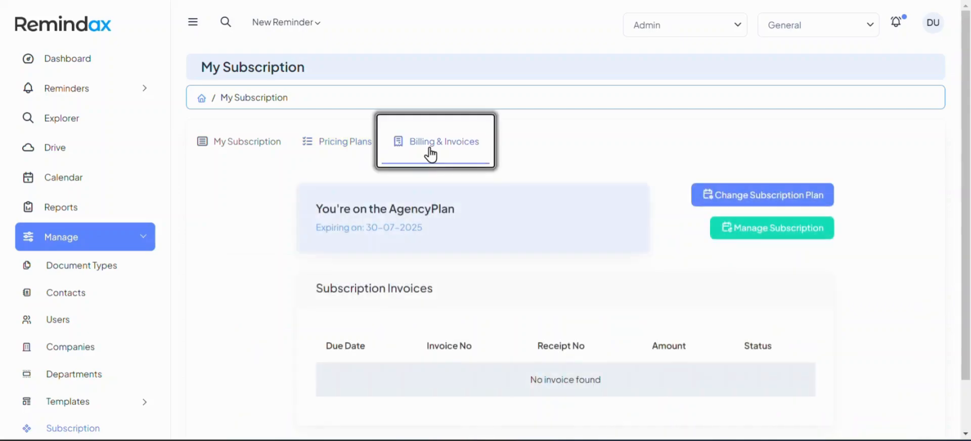